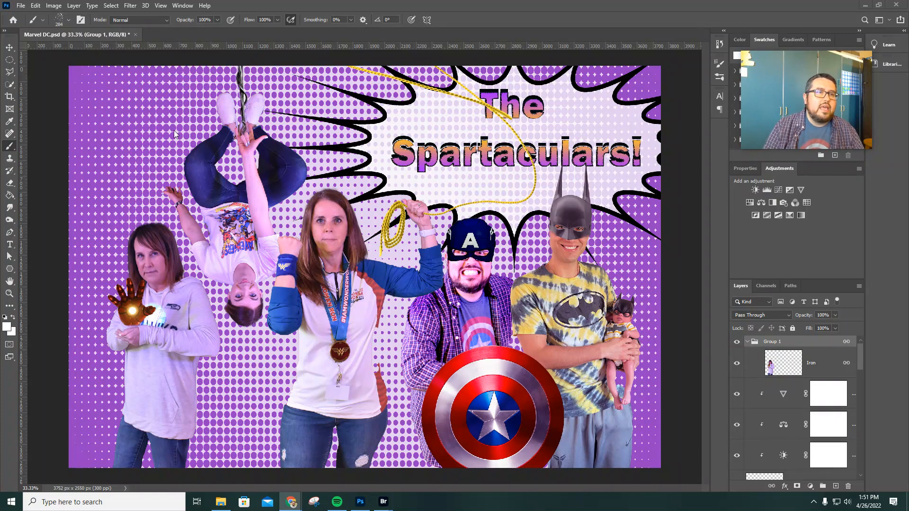
Open the photo DSC_0006 from the 20220426 folder in Downloads
click(21, 6)
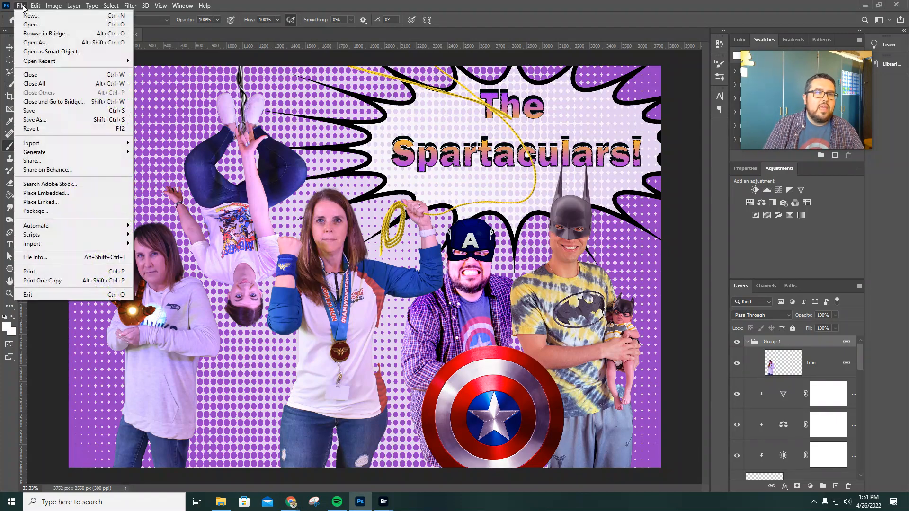
click(30, 26)
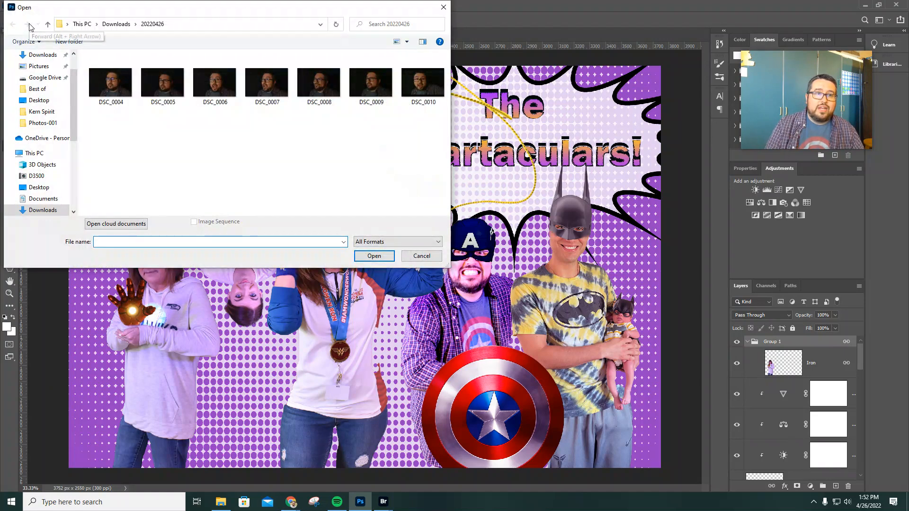
double_click(226, 91)
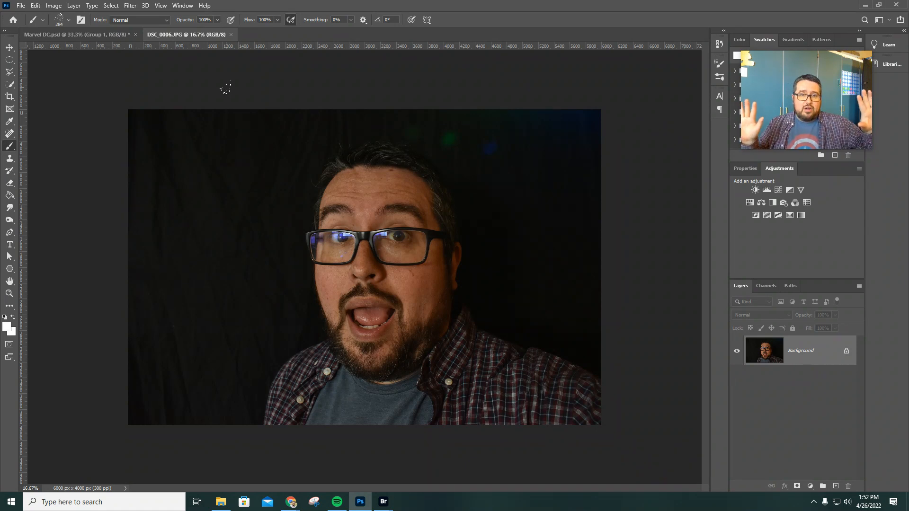
Select the man with Select Subject and add the missed hair beside his temple using the Quick Selection tool
click(10, 86)
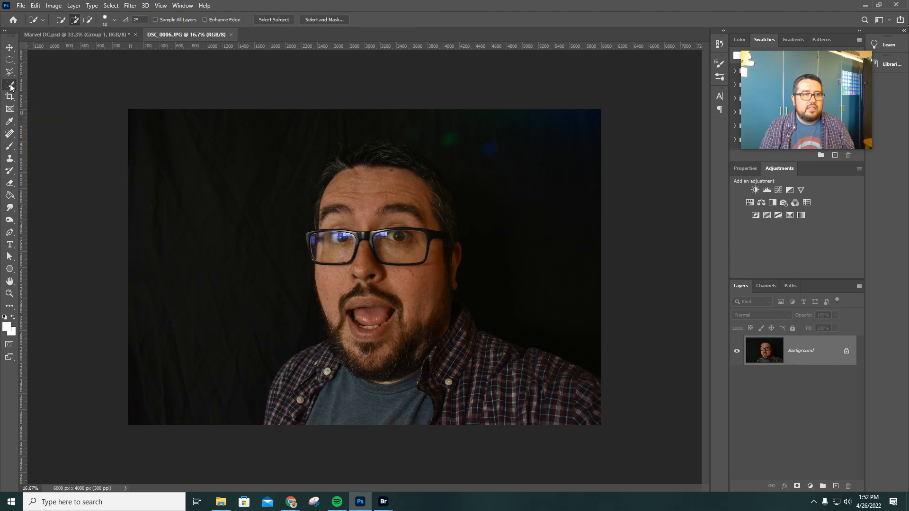
click(274, 20)
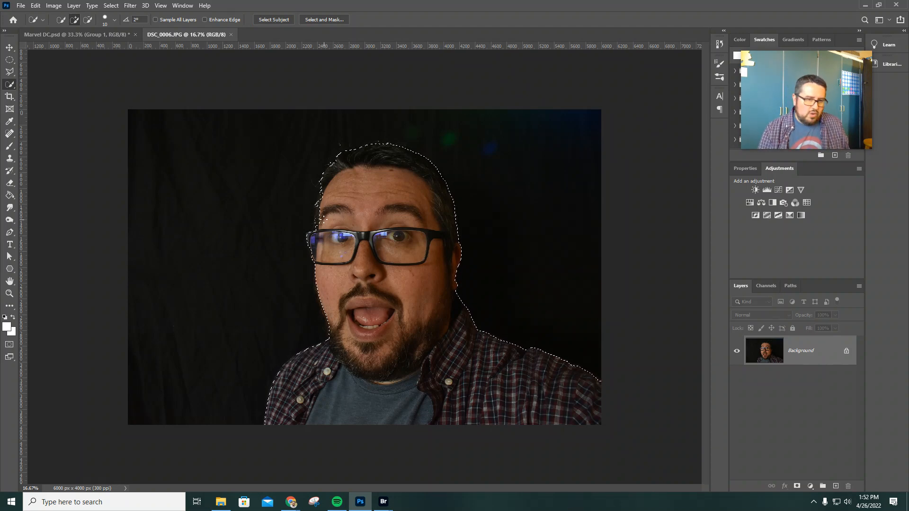
scroll(325, 219, up, 5)
scroll(316, 194, up, 2)
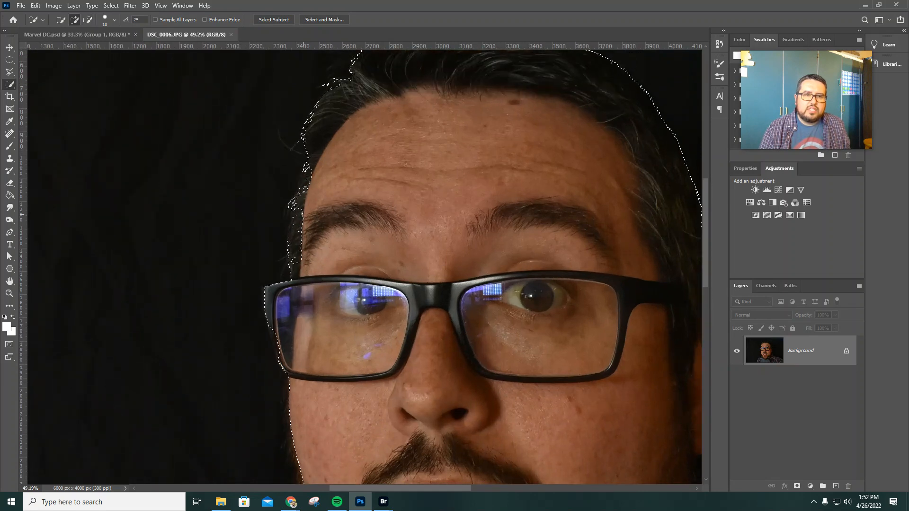
mouse_move(293, 262)
mouse_down()
mouse_move(300, 222)
mouse_move(298, 260)
mouse_up()
drag(300, 207, 306, 193)
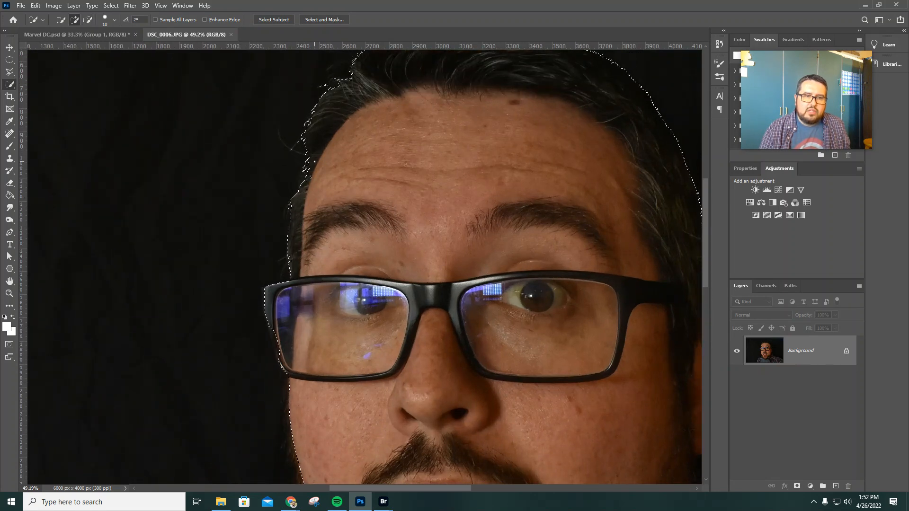
Mask the photo to the selected man and place a new empty layer beneath it
scroll(314, 203, down, 6)
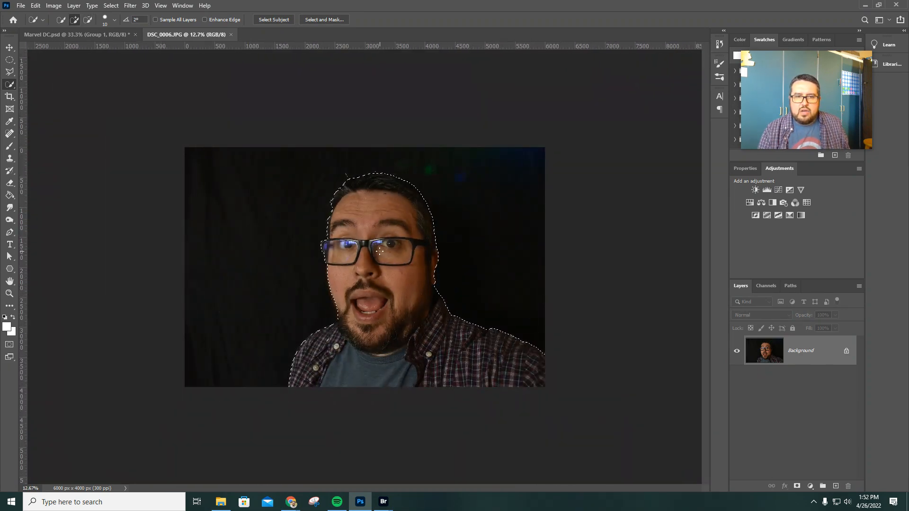
click(797, 488)
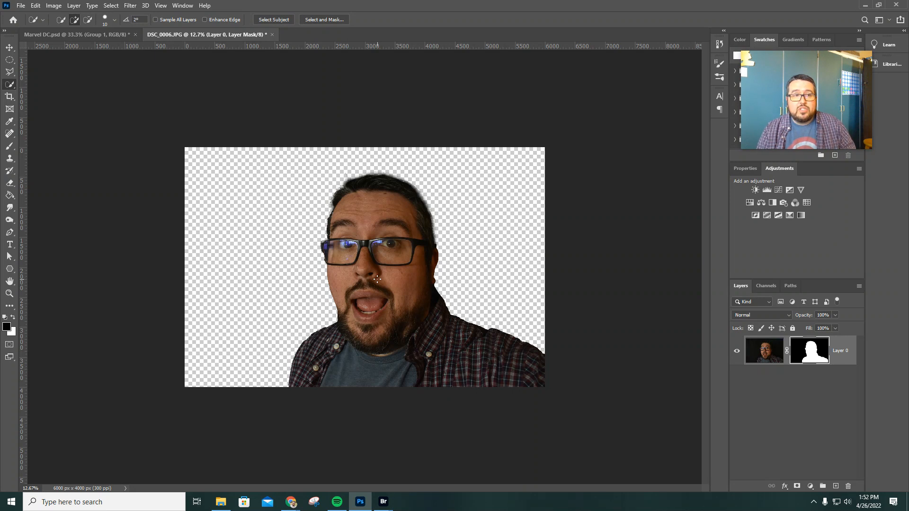
click(836, 485)
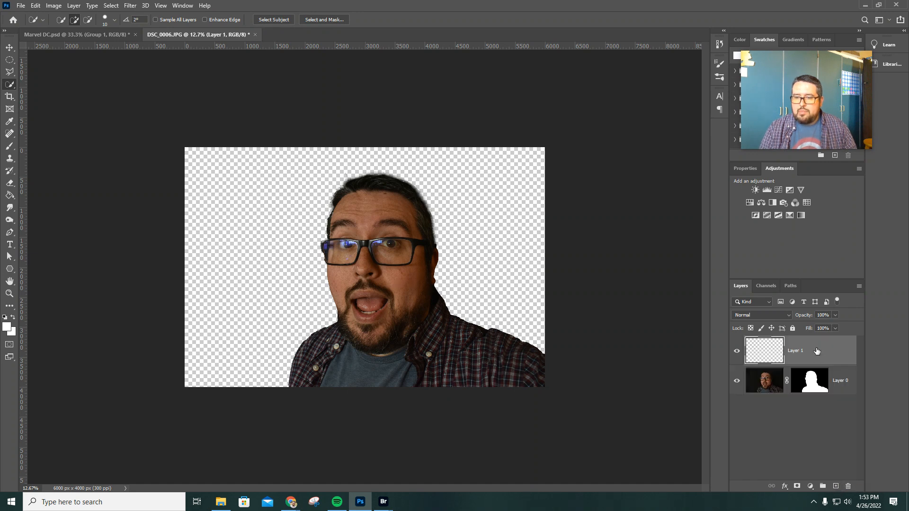
drag(816, 350, 821, 395)
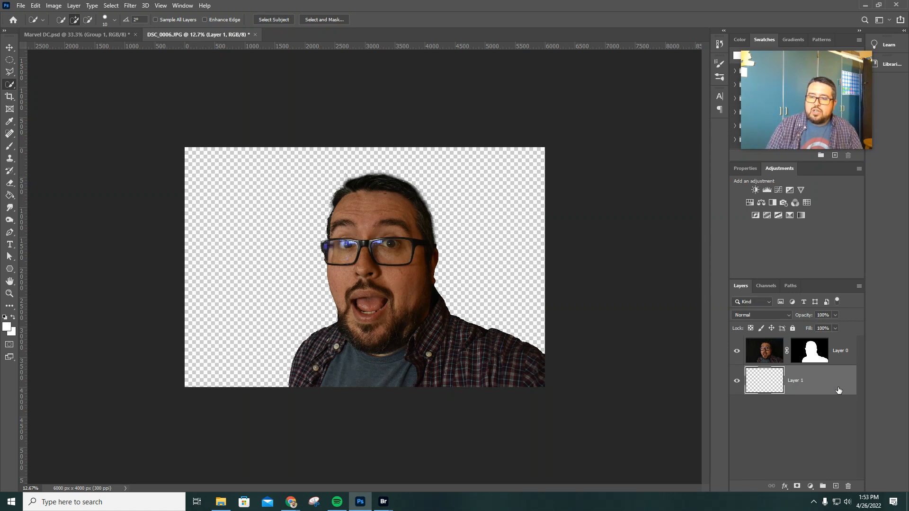
Fill the empty layer beneath the portrait with white using the Paint Bucket tool
click(10, 197)
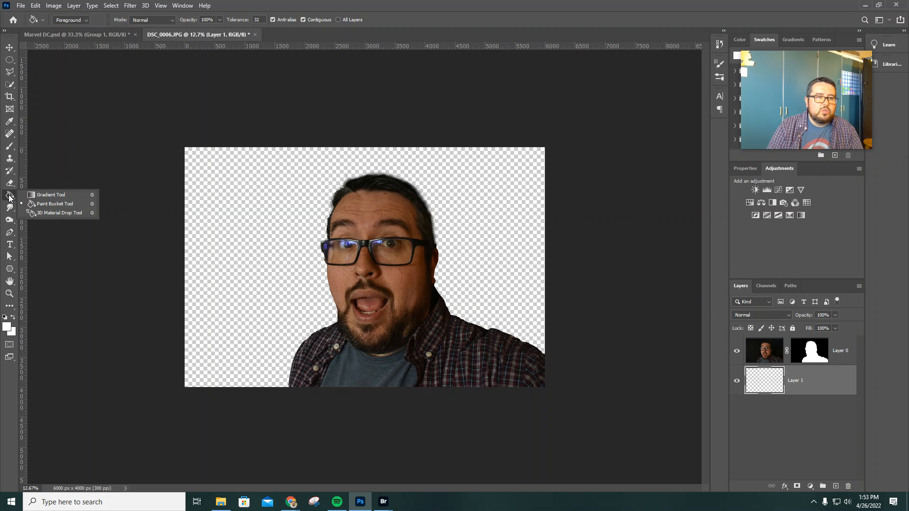
click(21, 195)
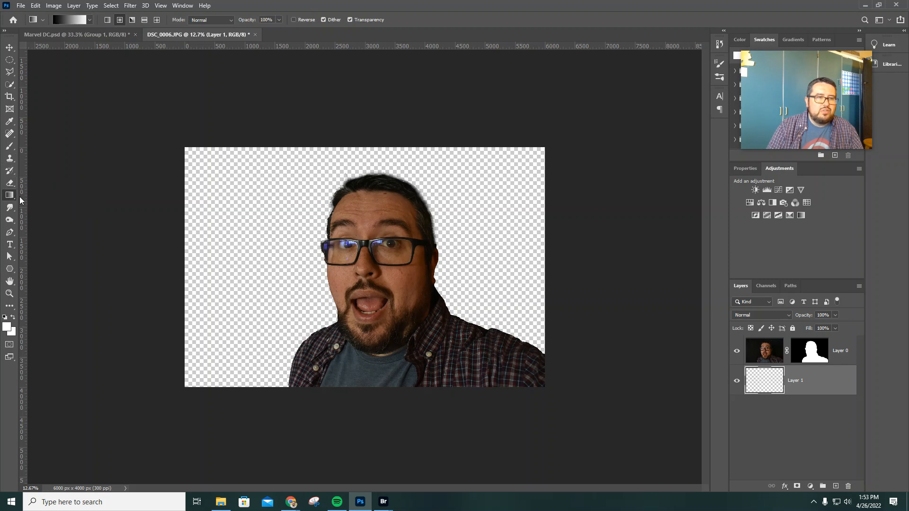
click(12, 198)
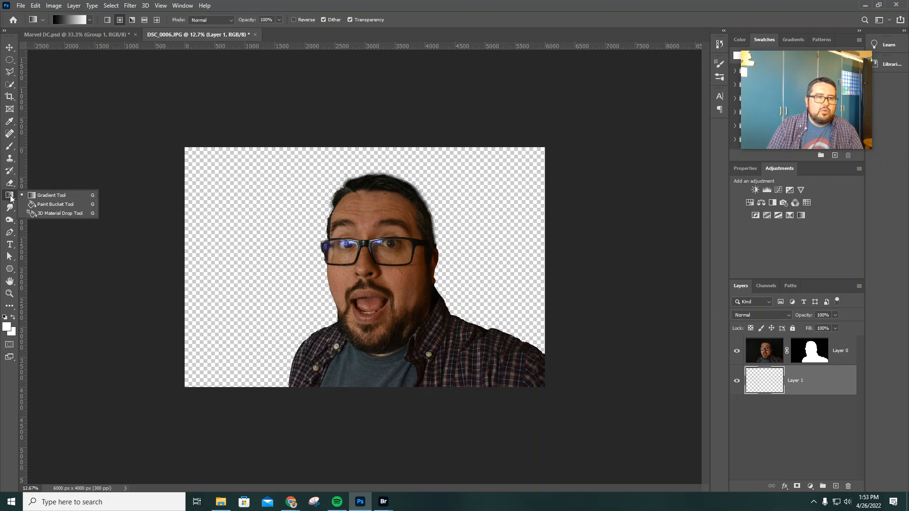
click(52, 204)
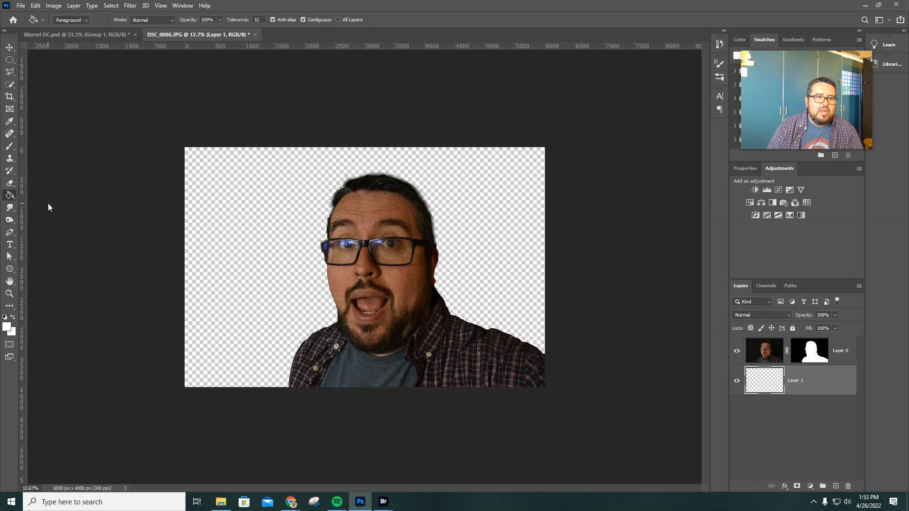
drag(802, 67, 796, 176)
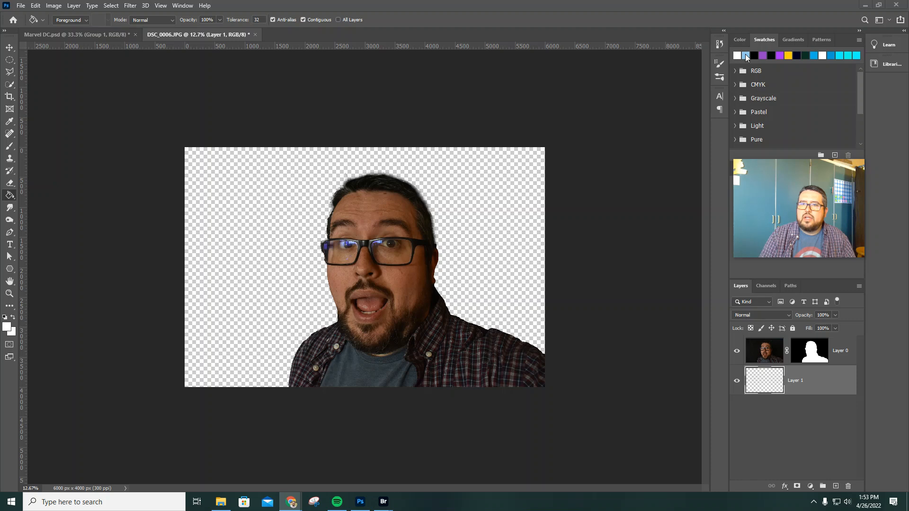
click(746, 54)
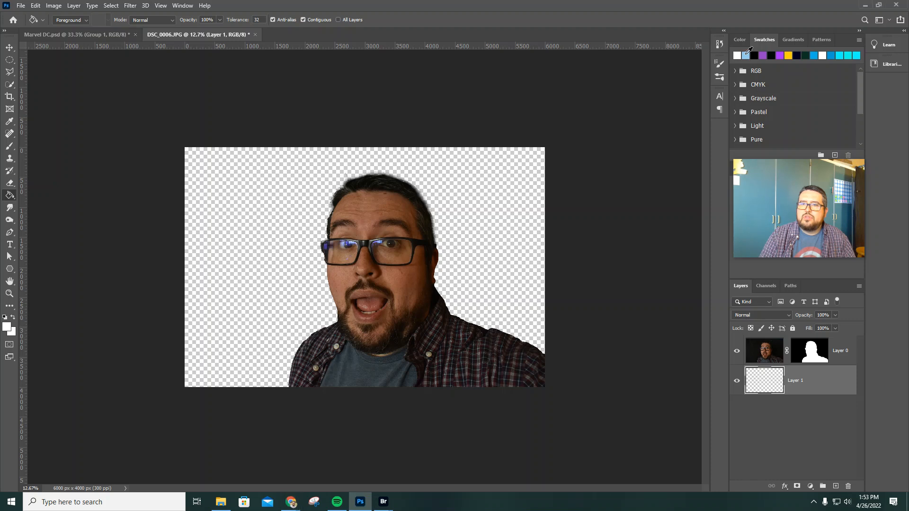
click(534, 198)
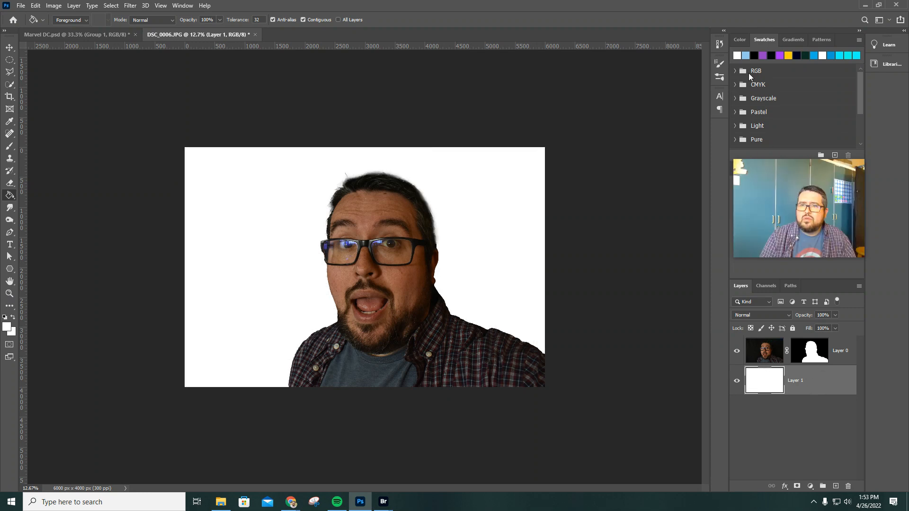
Recolour the layer beneath the portrait, trying purple and finishing with bright blue from the recent swatches
click(762, 55)
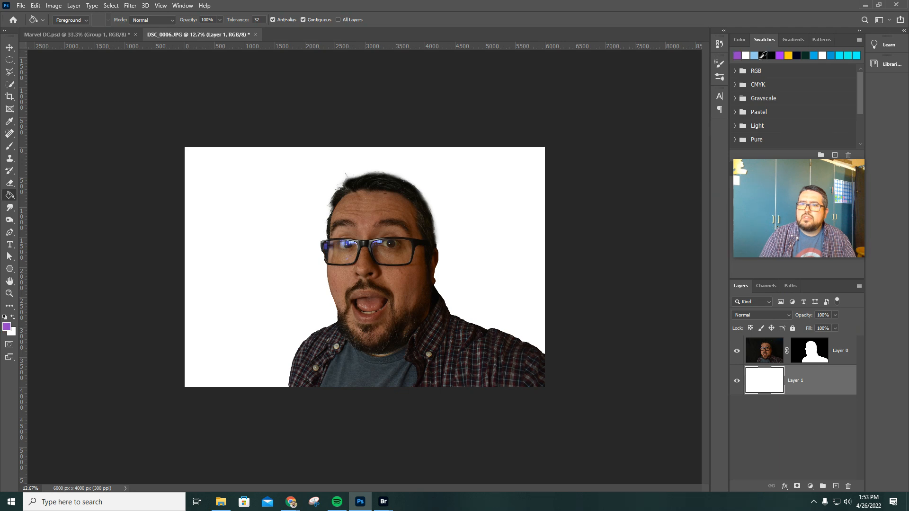
click(533, 197)
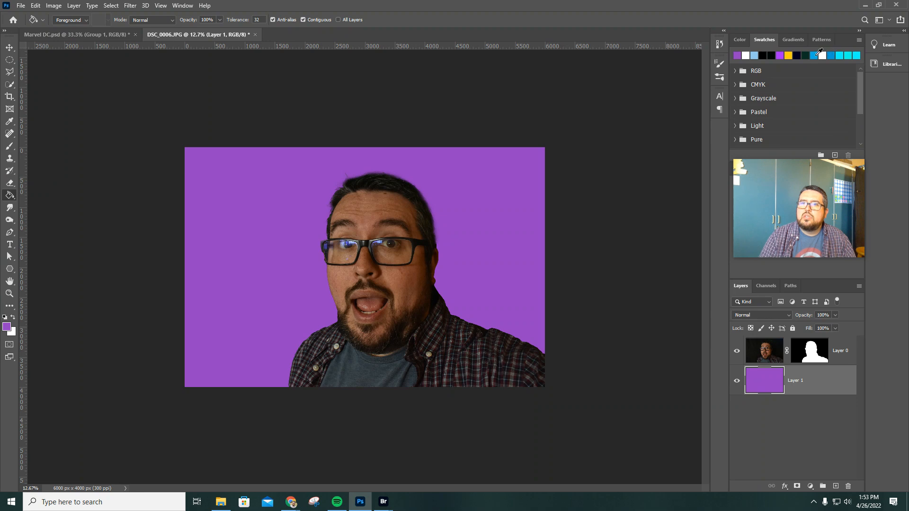
click(815, 54)
click(506, 159)
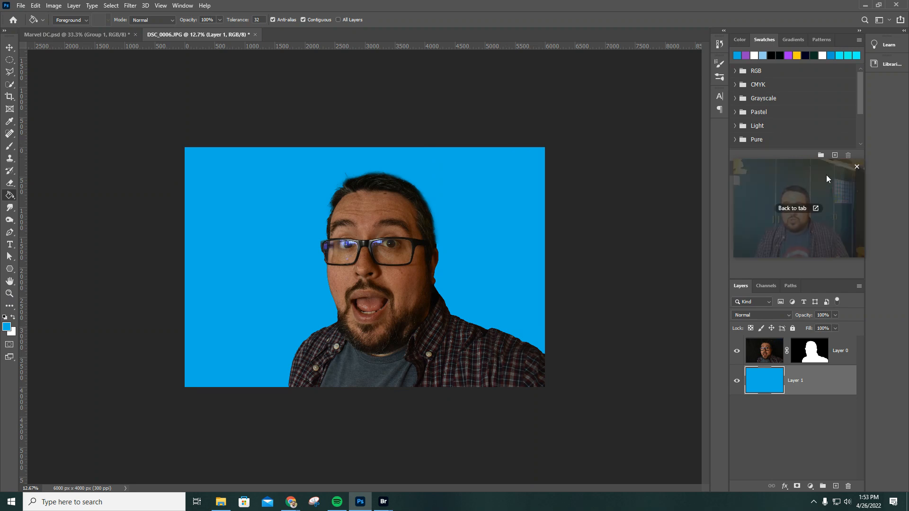
mouse_move(826, 63)
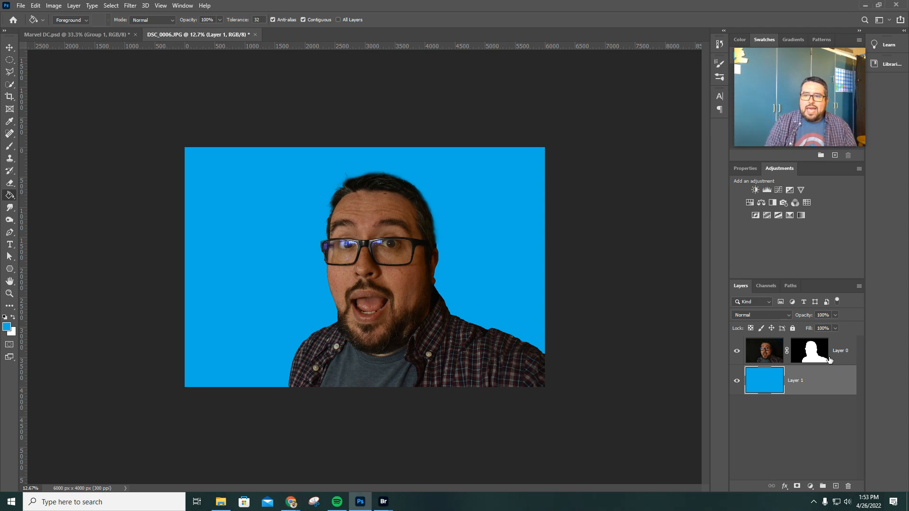
Add a new layer above the portrait and name it FG
click(843, 357)
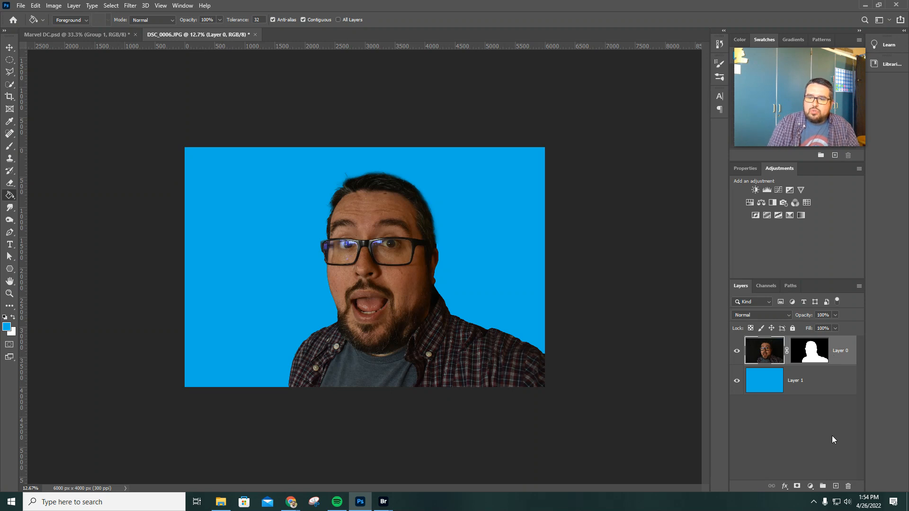
click(836, 487)
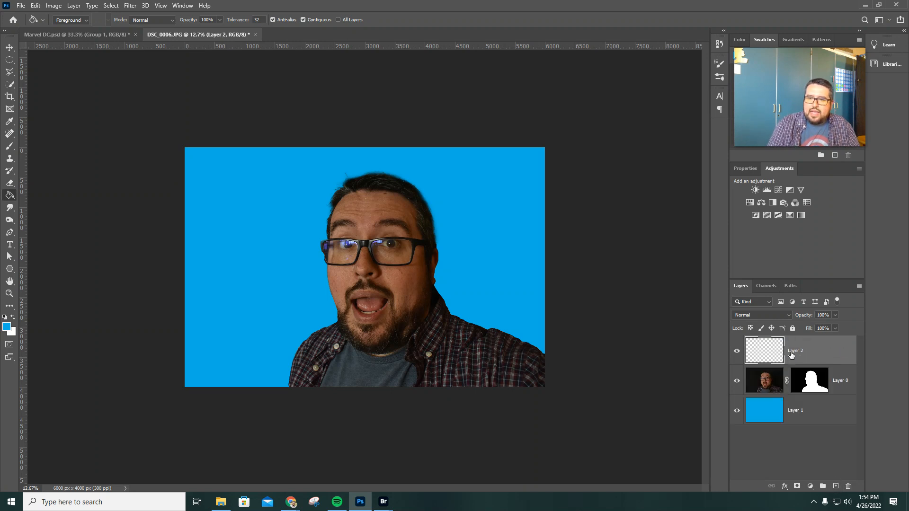
double_click(797, 350)
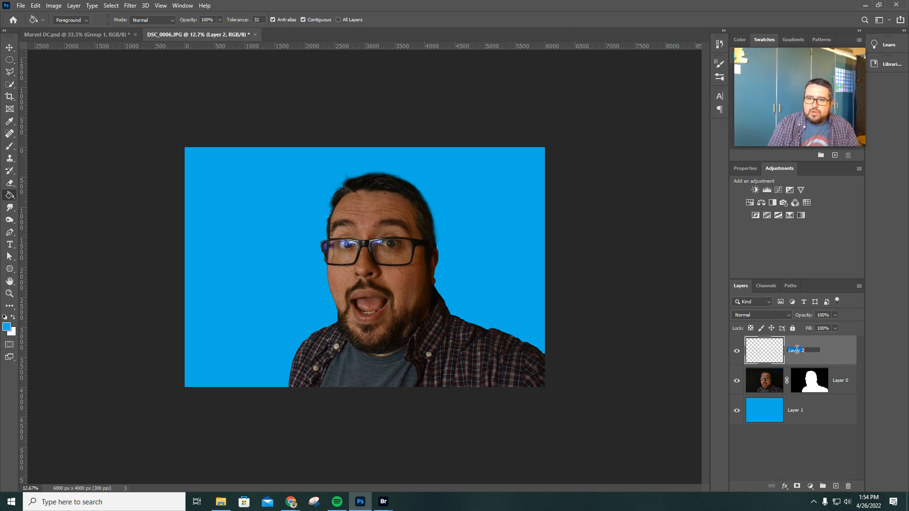
text(FG)
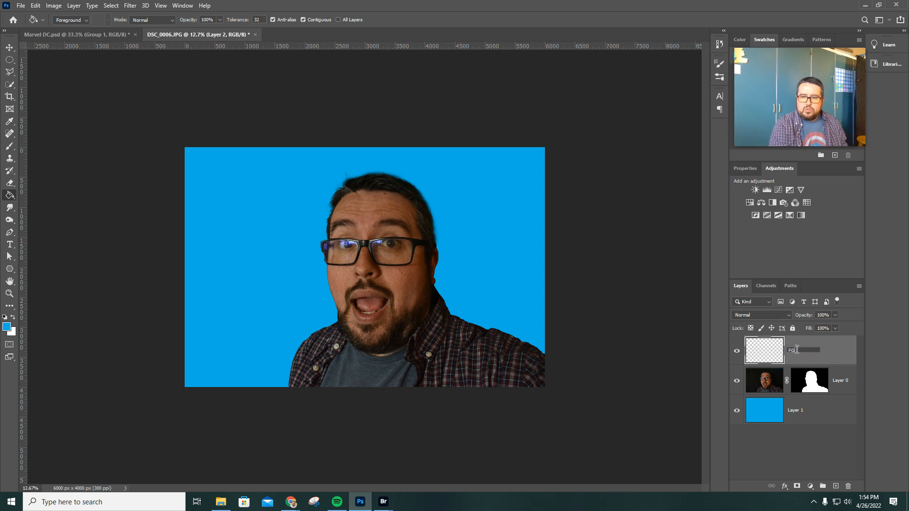
Rename the blue layer BG and the masked photo layer Portrait
double_click(803, 410)
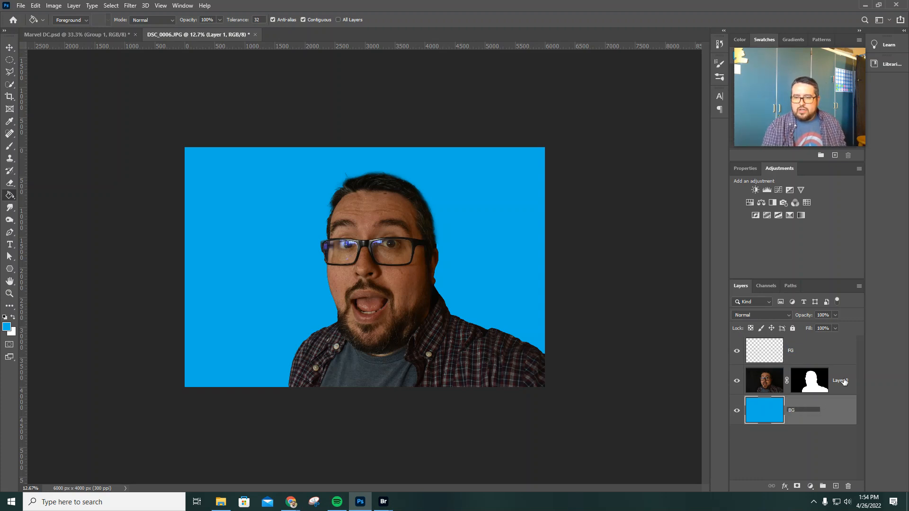
double_click(842, 380)
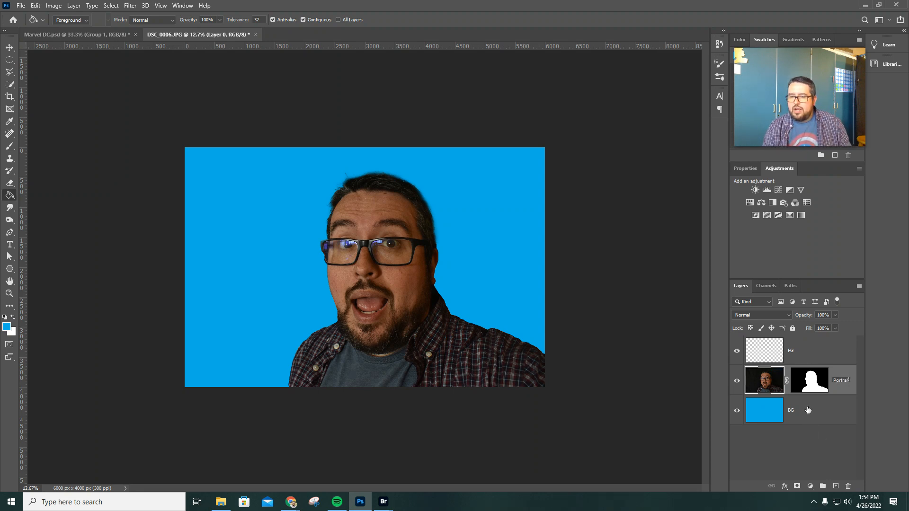
click(808, 447)
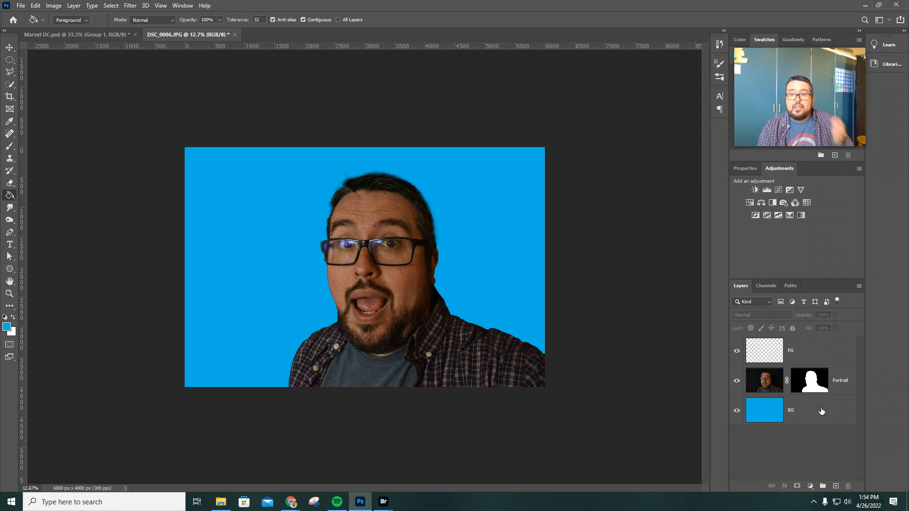
Apply a Gradient fill to the FG layer above the portrait
click(821, 355)
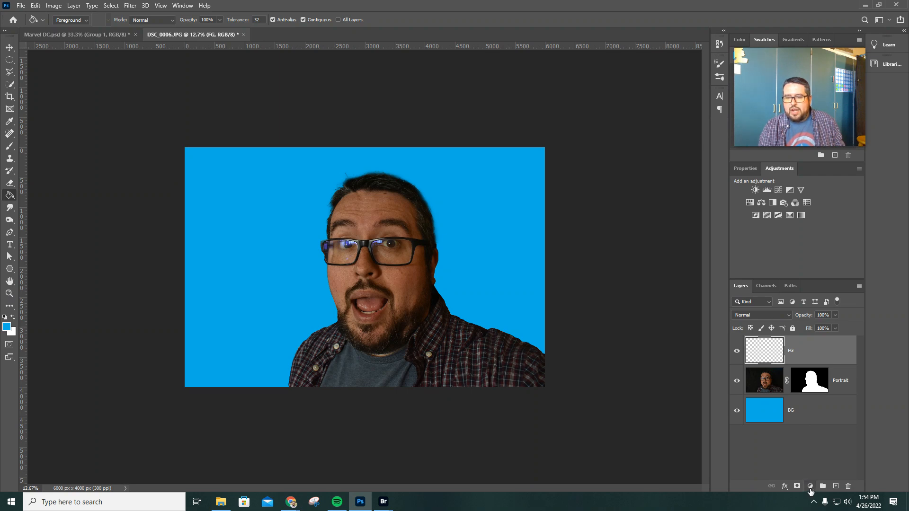
click(810, 487)
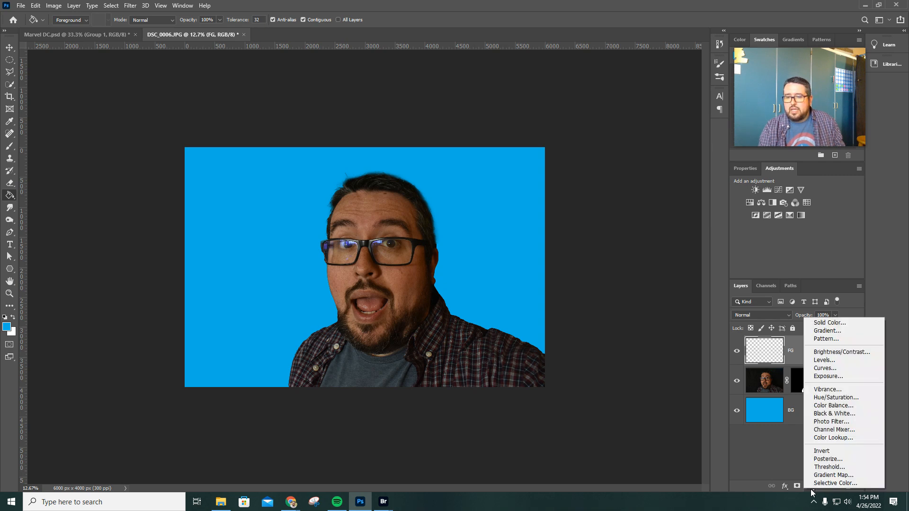
click(836, 331)
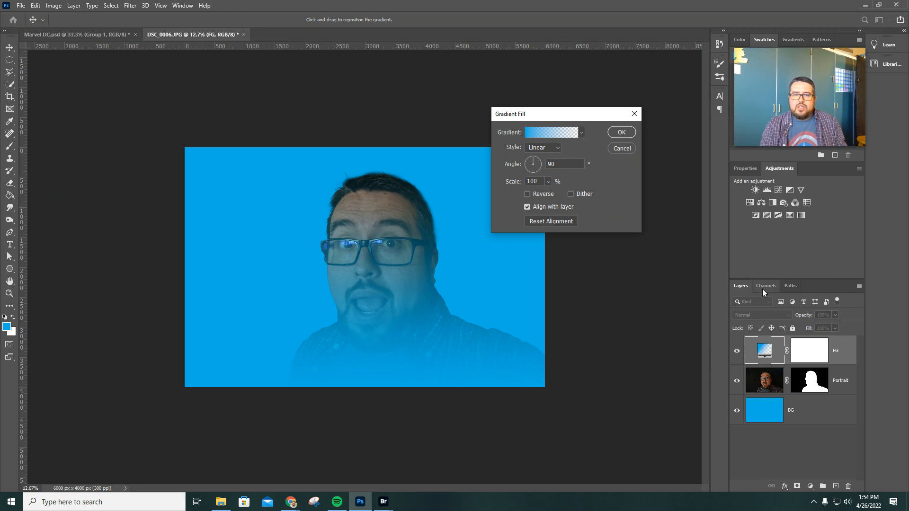
drag(596, 114, 594, 127)
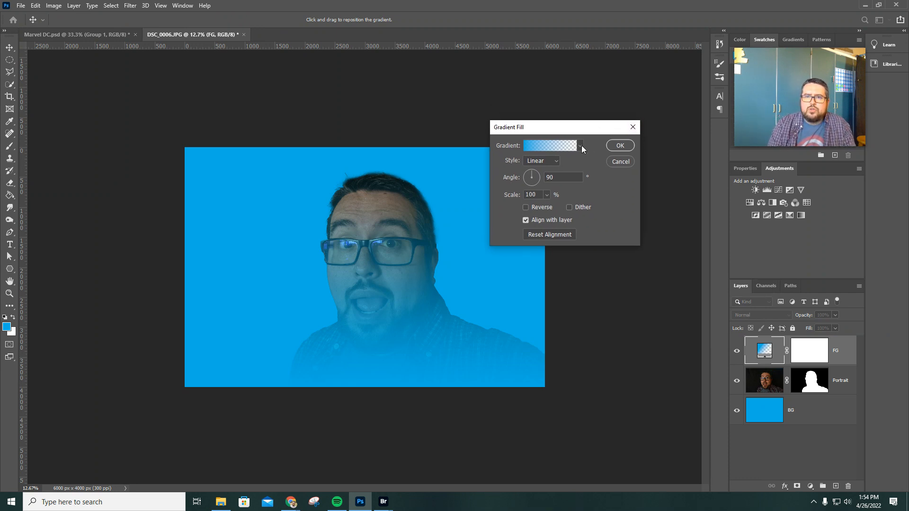
Choose the black-to-white preset from the Basics gradients for the FG layer's fill
click(580, 145)
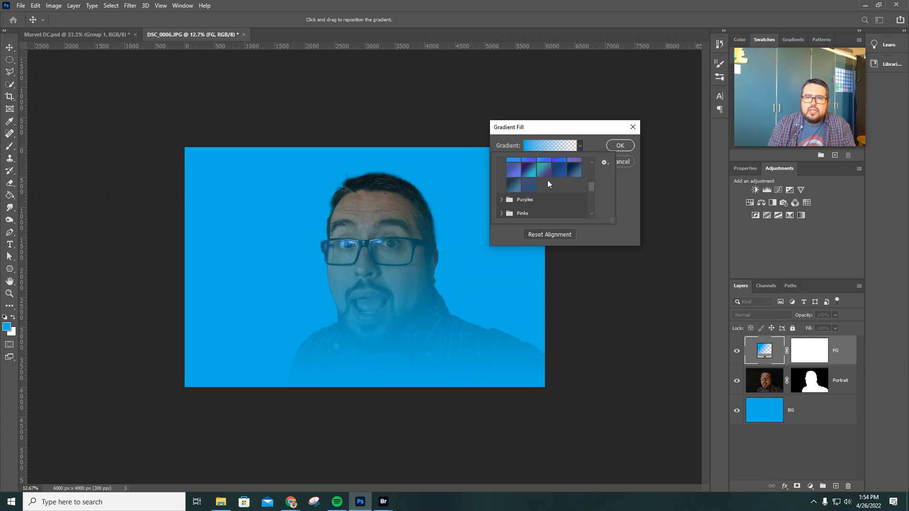
scroll(547, 180, up, 5)
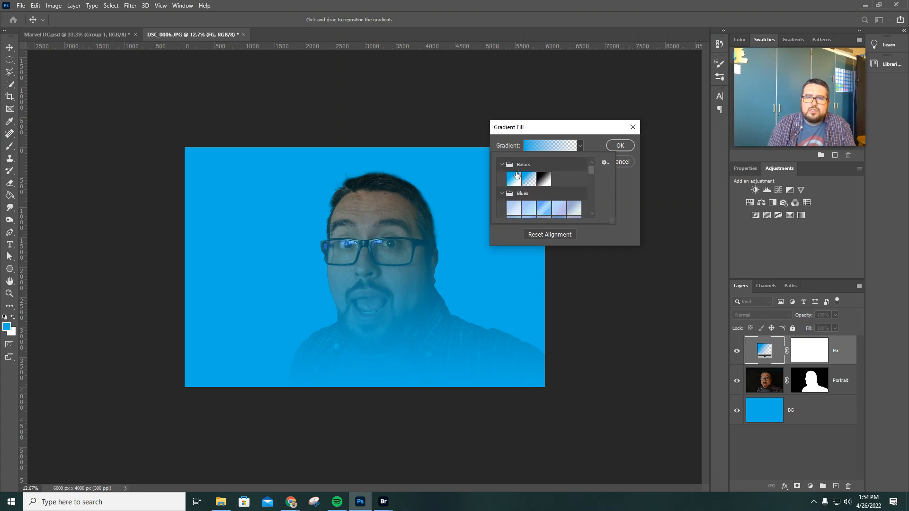
click(502, 165)
click(502, 165)
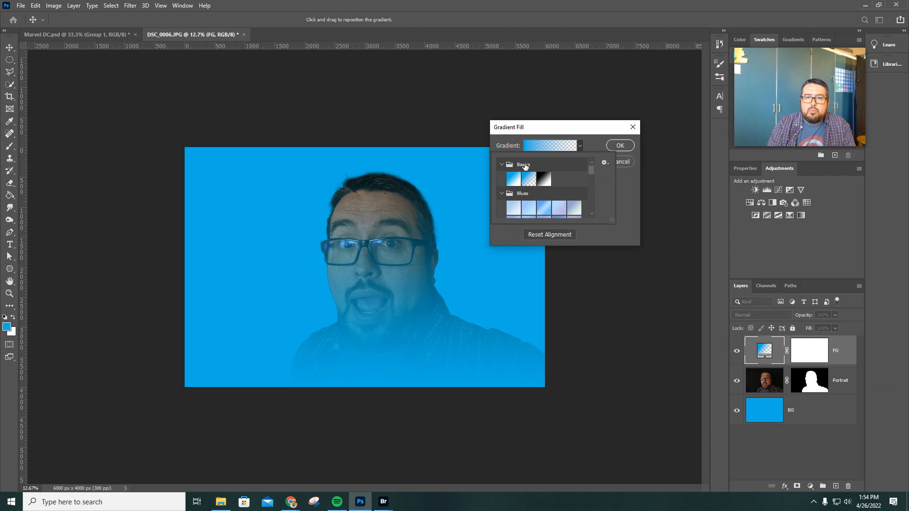
click(545, 179)
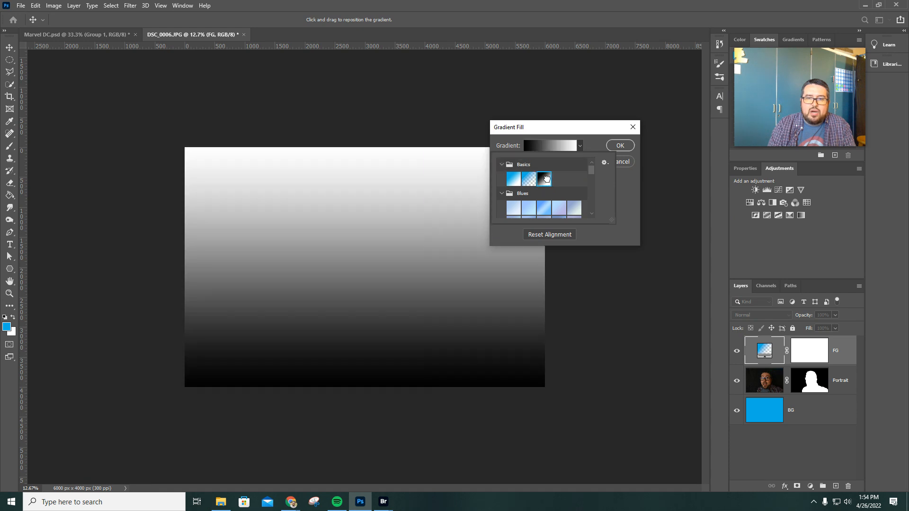
click(623, 180)
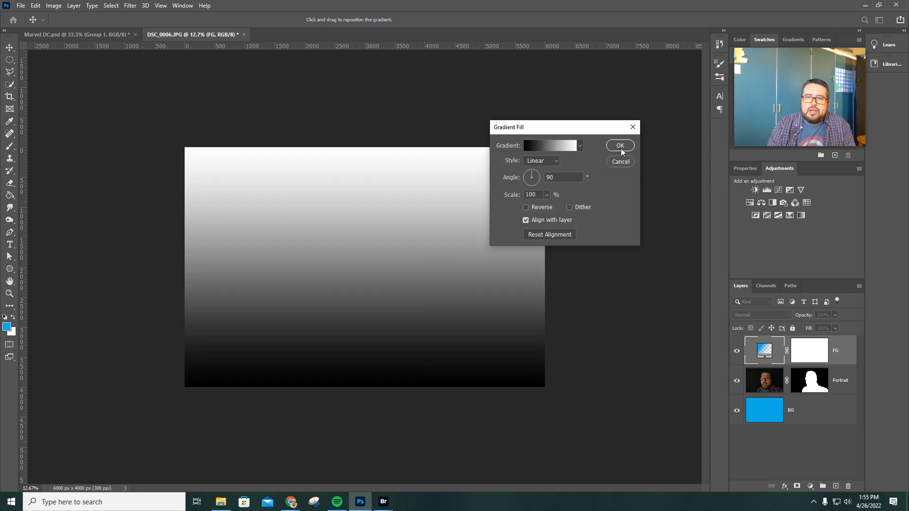
Make the FG gradient radial and reversed, scale it to 352%, and apply the fill
click(547, 161)
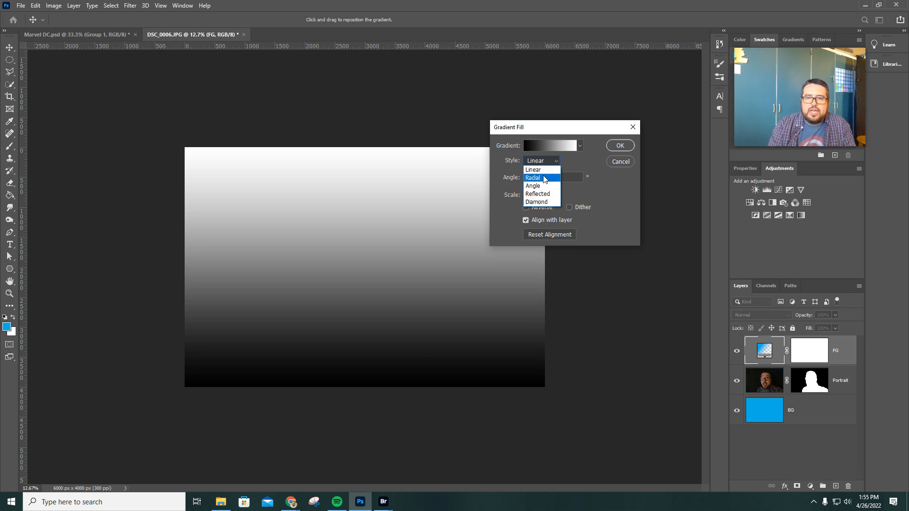
click(544, 177)
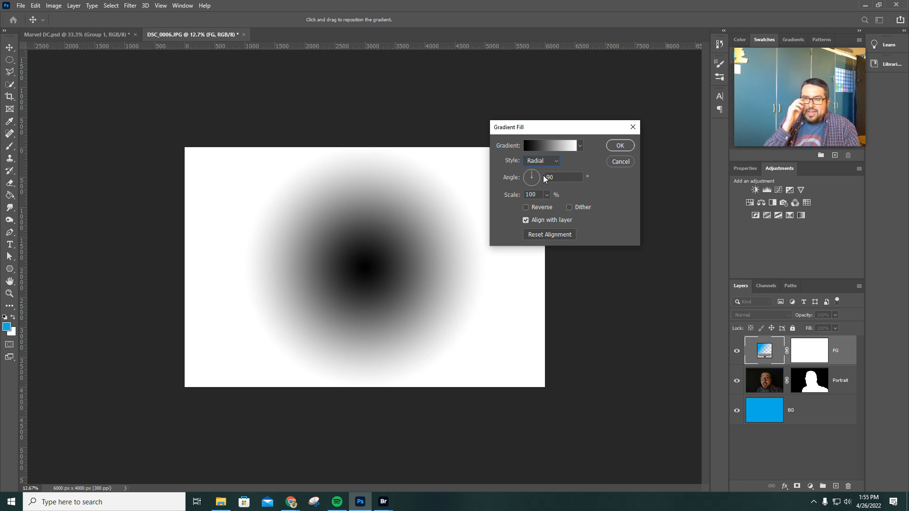
click(525, 207)
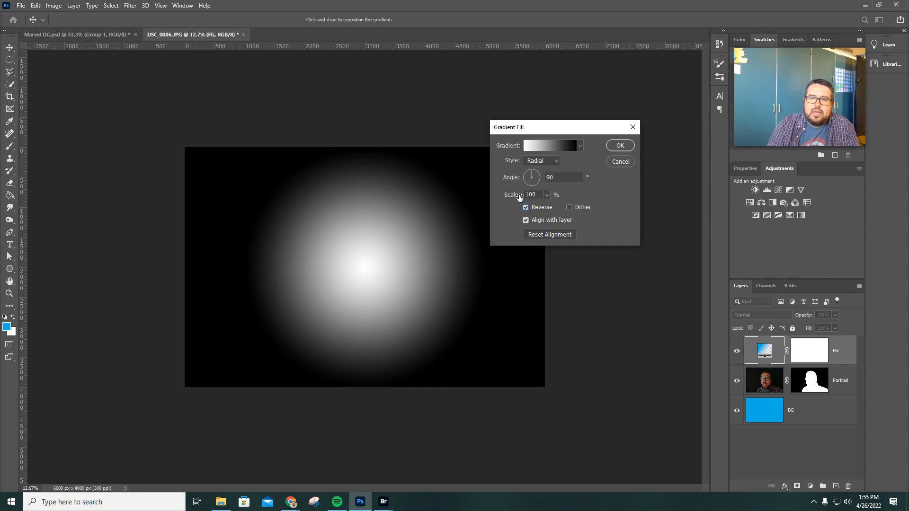
click(546, 195)
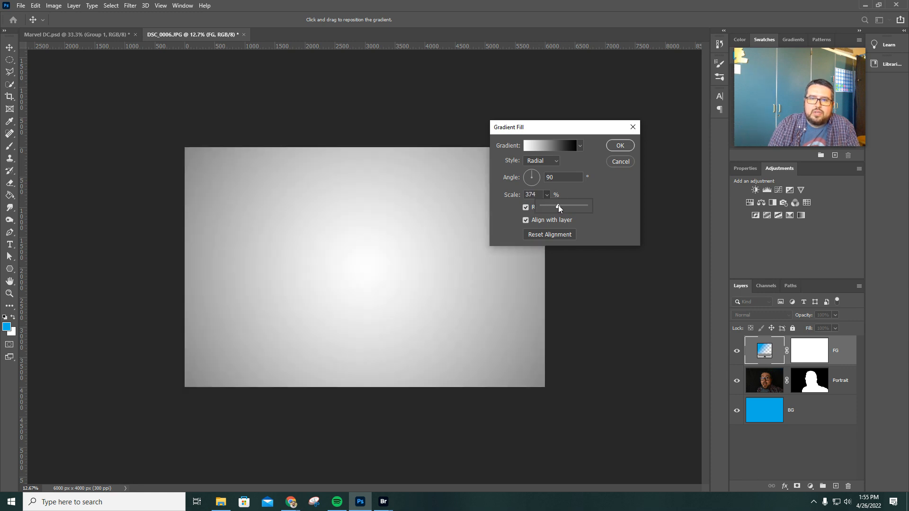
drag(561, 205, 557, 208)
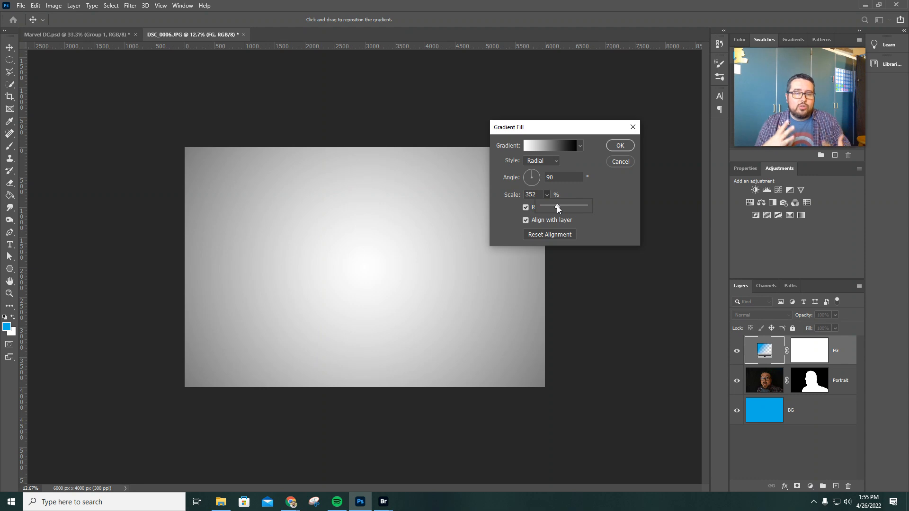
click(620, 146)
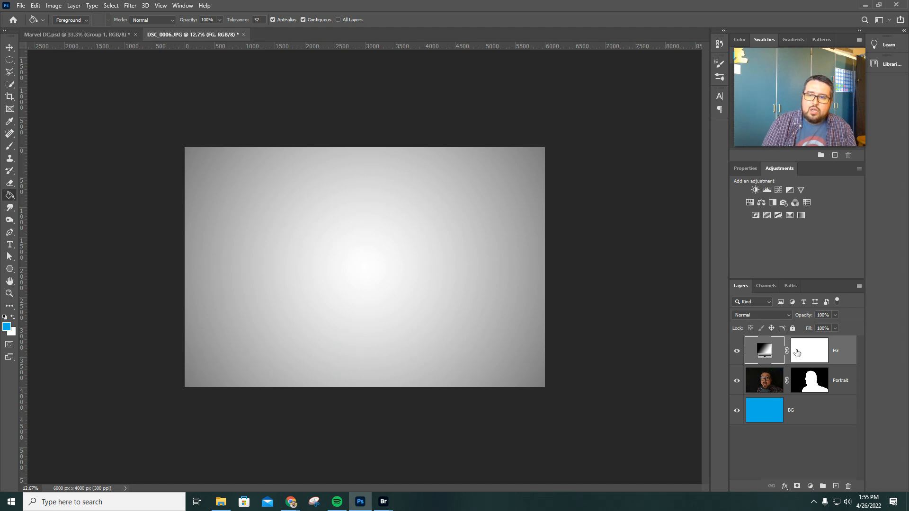
Scribble in black on the FG layer's mask with the 10 px Pencil tool to reveal the face, shoulders and surrounding blue
click(810, 350)
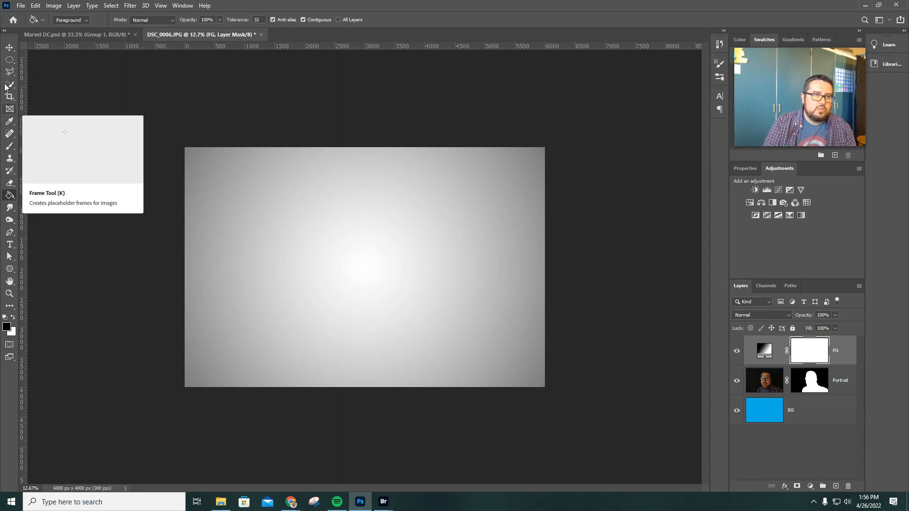
click(9, 148)
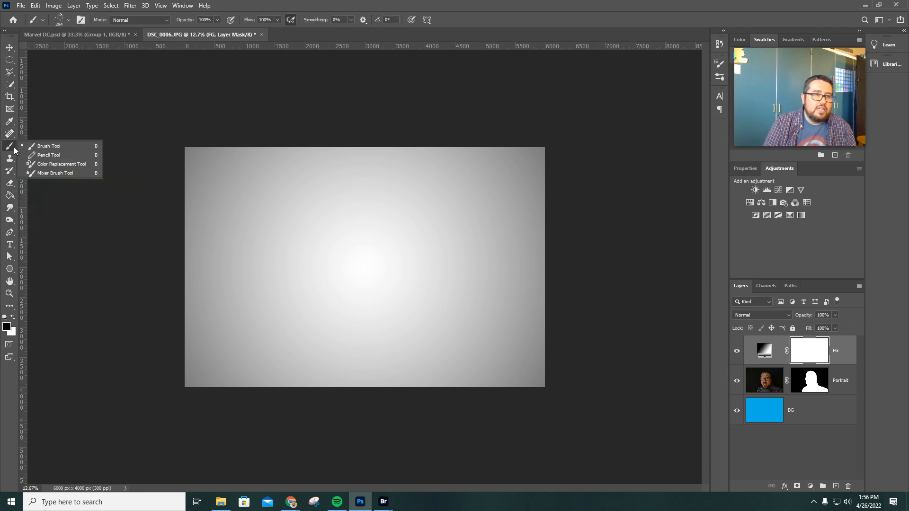
click(53, 156)
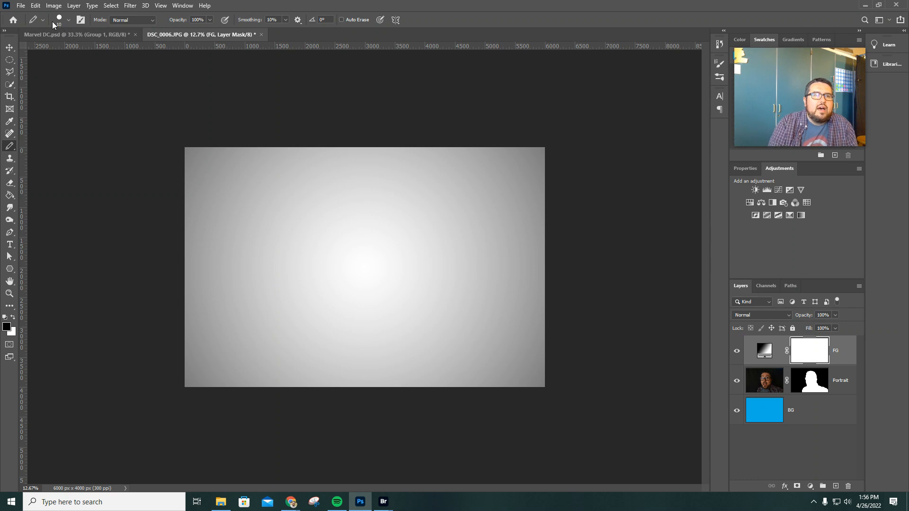
click(69, 20)
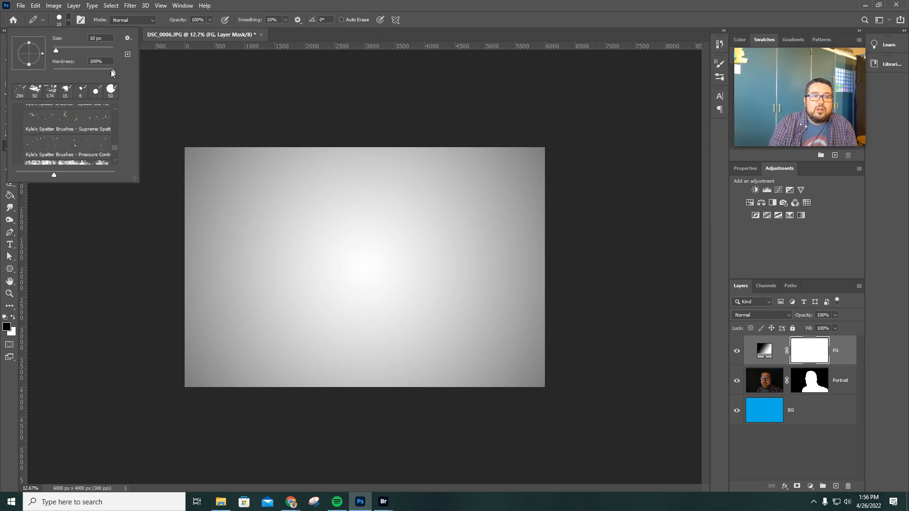
click(69, 21)
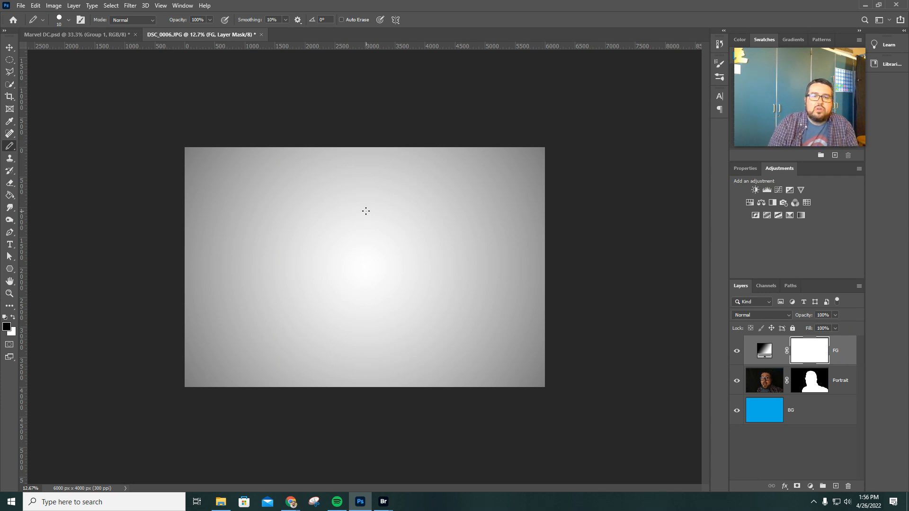
mouse_move(333, 222)
mouse_down()
mouse_move(366, 224)
mouse_move(301, 249)
mouse_move(317, 266)
mouse_move(426, 217)
mouse_move(422, 192)
mouse_move(303, 197)
mouse_move(467, 218)
mouse_move(421, 224)
mouse_move(357, 281)
mouse_move(353, 295)
mouse_move(363, 239)
mouse_move(469, 183)
mouse_move(356, 186)
mouse_move(294, 203)
mouse_move(423, 221)
mouse_move(417, 239)
mouse_move(337, 269)
mouse_move(278, 310)
mouse_move(446, 266)
mouse_move(435, 211)
mouse_move(294, 162)
mouse_move(396, 217)
mouse_move(330, 238)
mouse_move(350, 223)
mouse_up()
mouse_move(308, 280)
mouse_down()
mouse_move(335, 267)
mouse_move(421, 167)
mouse_move(345, 256)
mouse_move(365, 257)
mouse_move(327, 290)
mouse_move(320, 316)
mouse_move(456, 242)
mouse_move(487, 264)
mouse_move(490, 287)
mouse_move(349, 382)
mouse_move(300, 368)
mouse_move(372, 325)
mouse_move(253, 344)
mouse_move(455, 349)
mouse_move(487, 333)
mouse_move(383, 327)
mouse_move(450, 292)
mouse_move(308, 276)
mouse_move(331, 250)
mouse_move(455, 223)
mouse_move(360, 212)
mouse_move(355, 203)
mouse_move(464, 174)
mouse_move(381, 174)
mouse_move(465, 164)
mouse_move(259, 184)
mouse_move(439, 207)
mouse_move(434, 227)
mouse_move(356, 154)
mouse_move(452, 212)
mouse_move(409, 247)
mouse_move(348, 260)
mouse_move(434, 238)
mouse_move(441, 264)
mouse_move(430, 272)
mouse_move(414, 194)
mouse_move(403, 233)
mouse_move(428, 208)
mouse_move(362, 268)
mouse_move(341, 225)
mouse_move(358, 270)
mouse_up()
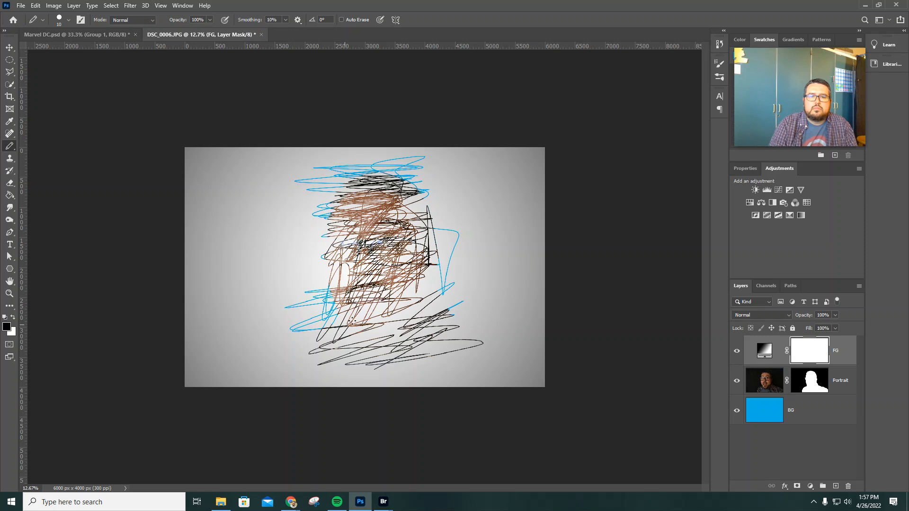
mouse_move(340, 232)
mouse_down()
mouse_move(334, 298)
mouse_move(374, 317)
mouse_move(388, 308)
mouse_move(312, 336)
mouse_move(416, 331)
mouse_move(417, 256)
mouse_move(331, 265)
mouse_move(412, 222)
mouse_move(343, 284)
mouse_move(327, 265)
mouse_move(326, 223)
mouse_move(330, 246)
mouse_move(378, 195)
mouse_move(416, 215)
mouse_move(380, 240)
mouse_up()
mouse_move(492, 220)
mouse_down()
mouse_move(286, 229)
mouse_move(312, 265)
mouse_move(294, 189)
mouse_move(296, 378)
mouse_move(488, 208)
mouse_move(487, 237)
mouse_move(310, 358)
mouse_move(331, 272)
mouse_move(322, 353)
mouse_move(440, 246)
mouse_move(347, 163)
mouse_move(303, 284)
mouse_move(332, 284)
mouse_move(331, 251)
mouse_up()
mouse_move(260, 256)
mouse_down()
mouse_move(485, 286)
mouse_move(282, 359)
mouse_move(479, 294)
mouse_move(459, 267)
mouse_move(276, 235)
mouse_move(290, 216)
mouse_move(453, 175)
mouse_move(532, 192)
mouse_move(506, 236)
mouse_move(229, 308)
mouse_move(615, 325)
mouse_move(609, 309)
mouse_move(451, 294)
mouse_move(301, 255)
mouse_move(302, 216)
mouse_move(471, 178)
mouse_move(548, 190)
mouse_move(571, 225)
mouse_move(553, 245)
mouse_move(292, 317)
mouse_move(236, 274)
mouse_move(244, 288)
mouse_move(266, 213)
mouse_move(288, 310)
mouse_move(306, 266)
mouse_move(277, 233)
mouse_move(478, 203)
mouse_move(462, 270)
mouse_move(441, 272)
mouse_move(454, 264)
mouse_move(280, 359)
mouse_move(359, 379)
mouse_move(449, 265)
mouse_move(466, 302)
mouse_move(488, 237)
mouse_move(425, 294)
mouse_up()
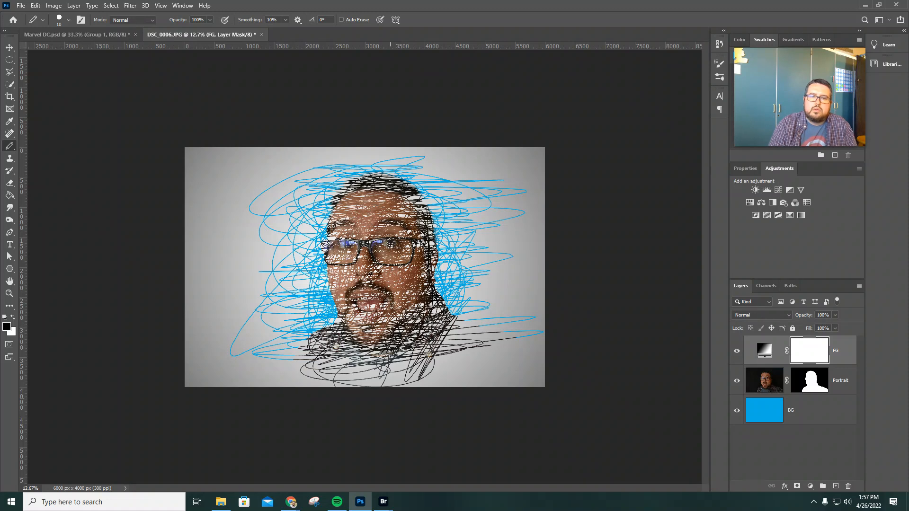
drag(467, 390, 393, 326)
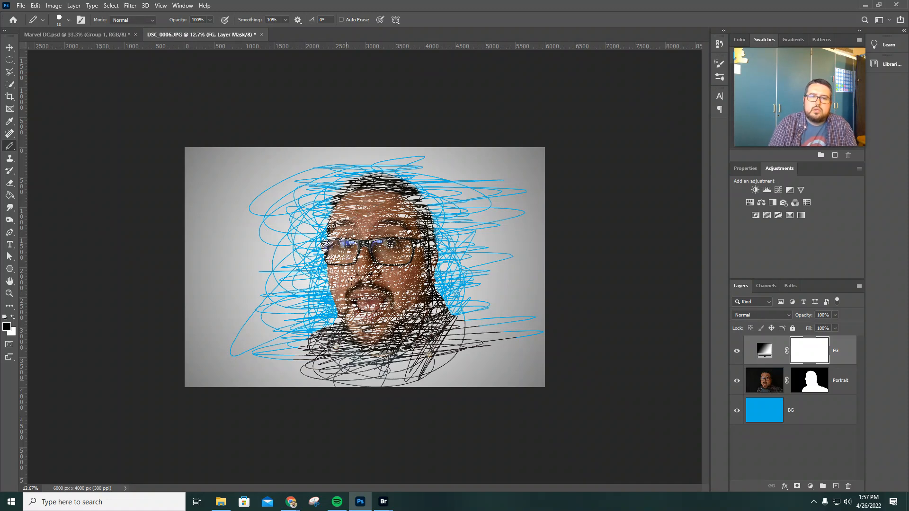
mouse_move(477, 351)
mouse_down()
mouse_move(466, 337)
mouse_move(440, 341)
mouse_move(505, 381)
mouse_move(481, 348)
mouse_move(442, 173)
mouse_up()
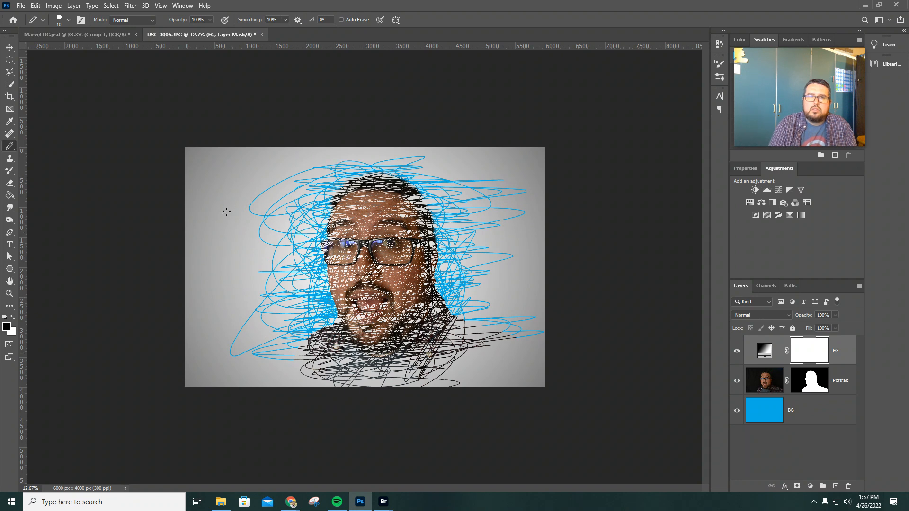
mouse_move(280, 308)
mouse_down()
mouse_move(477, 272)
mouse_move(447, 261)
mouse_move(426, 183)
mouse_up()
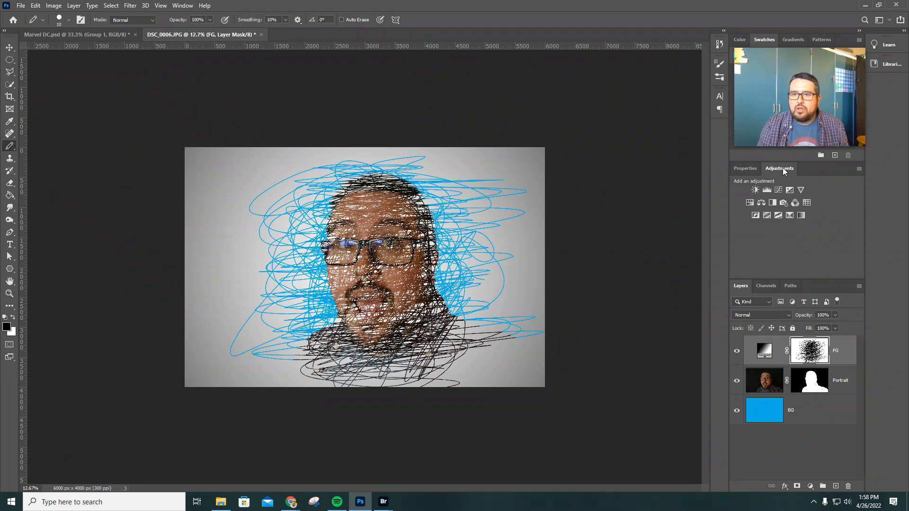
Try a Black & White adjustment layer above FG with Reds 135, Yellows 58 and Greens 25
click(772, 203)
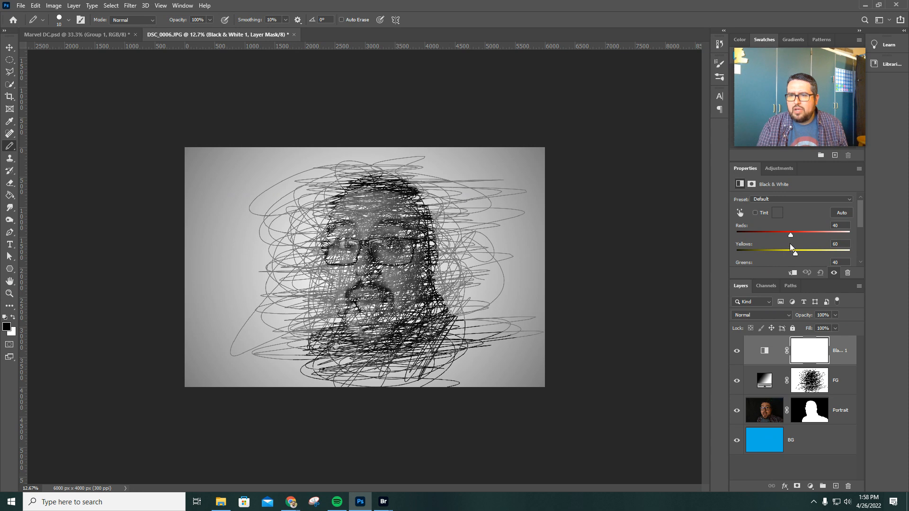
mouse_move(791, 235)
mouse_down()
mouse_move(819, 233)
mouse_move(779, 236)
mouse_move(823, 250)
mouse_move(804, 251)
mouse_up()
scroll(796, 246, down, 1)
scroll(796, 245, down, 2)
scroll(795, 244, up, 2)
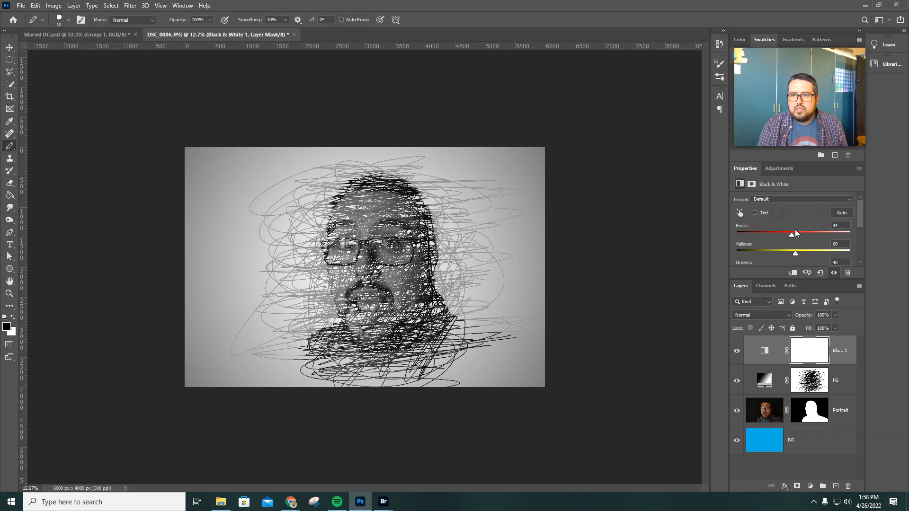
mouse_move(793, 238)
mouse_down()
mouse_move(813, 238)
mouse_move(795, 255)
mouse_up()
scroll(805, 257, down, 2)
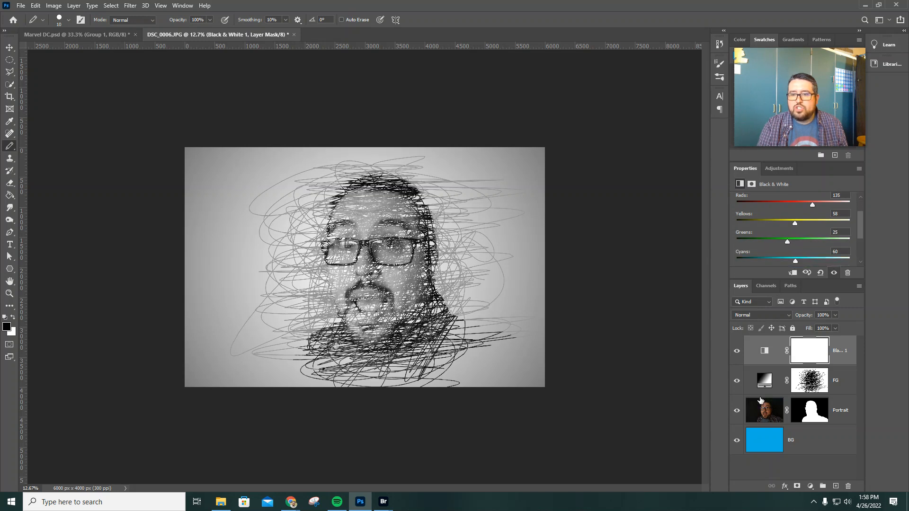
Delete the Black & White adjustment layer above FG
click(763, 440)
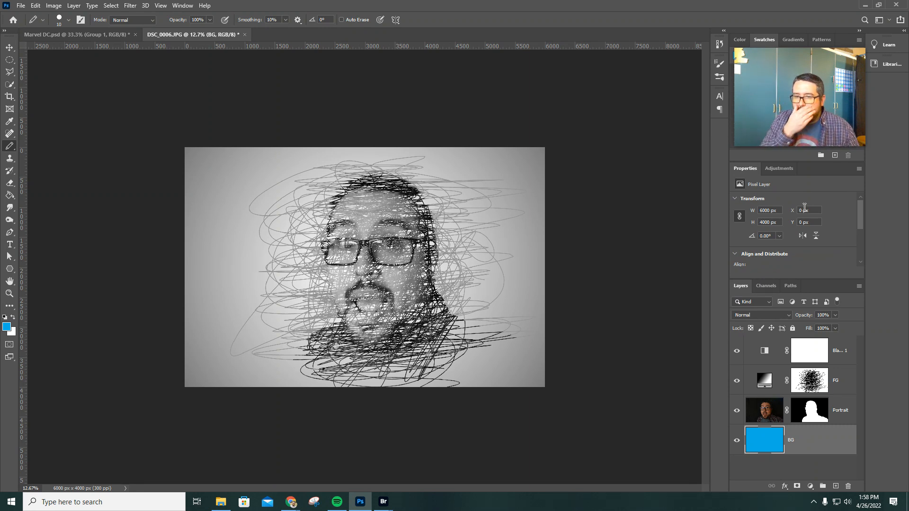
click(840, 355)
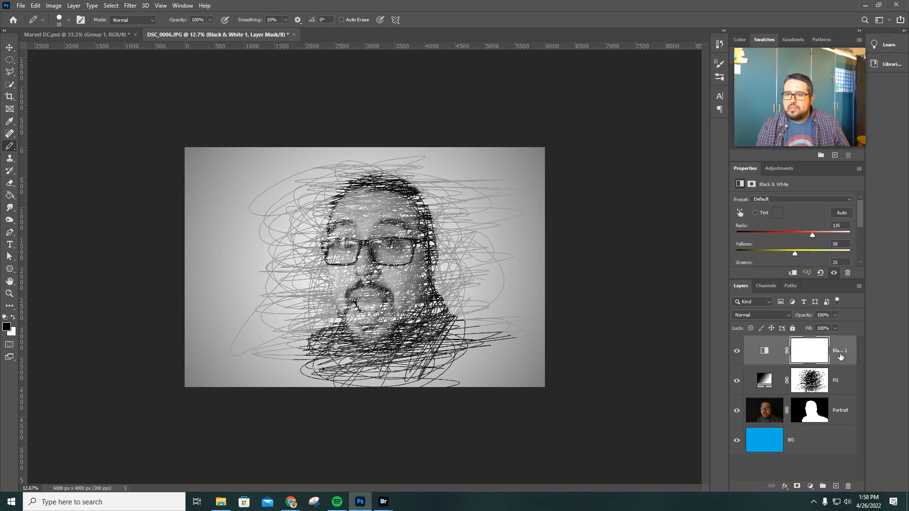
key(Delete)
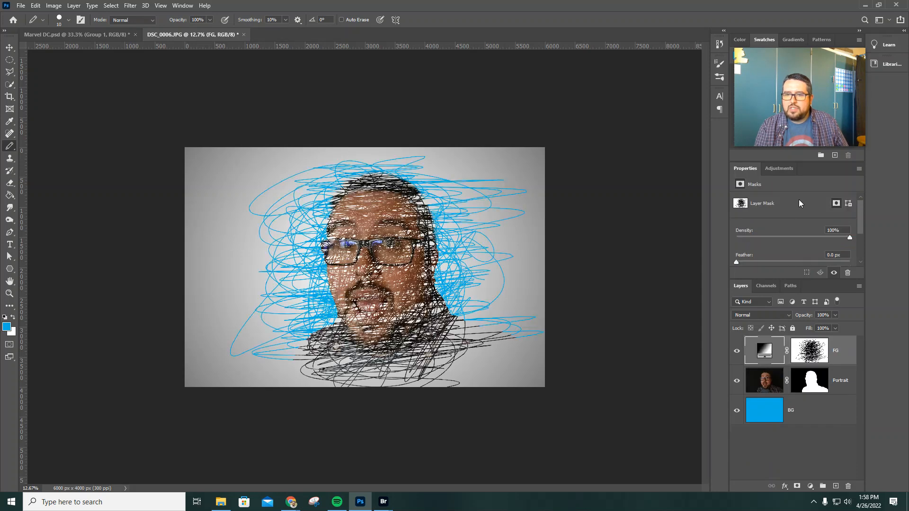
Add a Brightness/Contrast adjustment layer above FG with brightness 33 and contrast -14
click(779, 168)
click(756, 190)
drag(793, 226, 779, 251)
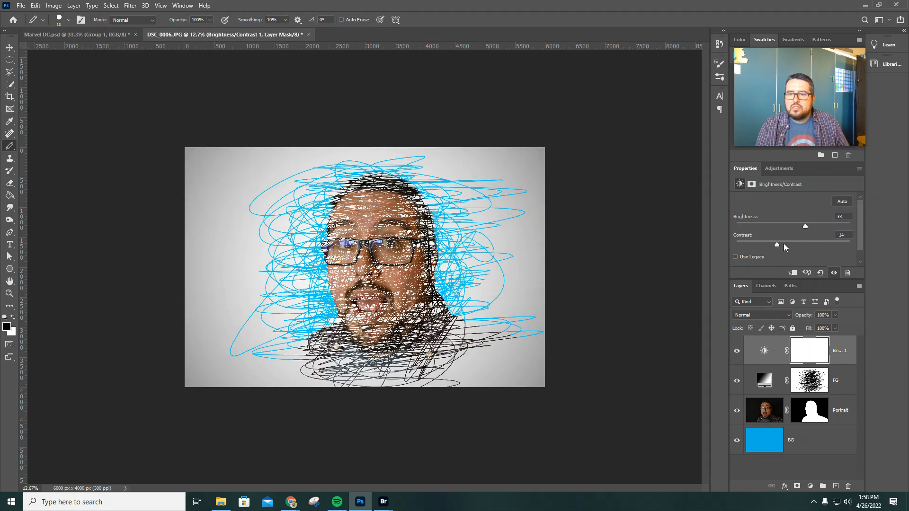
Add a Hue/Saturation adjustment layer at the top of the stack and set its hue to +63
click(780, 170)
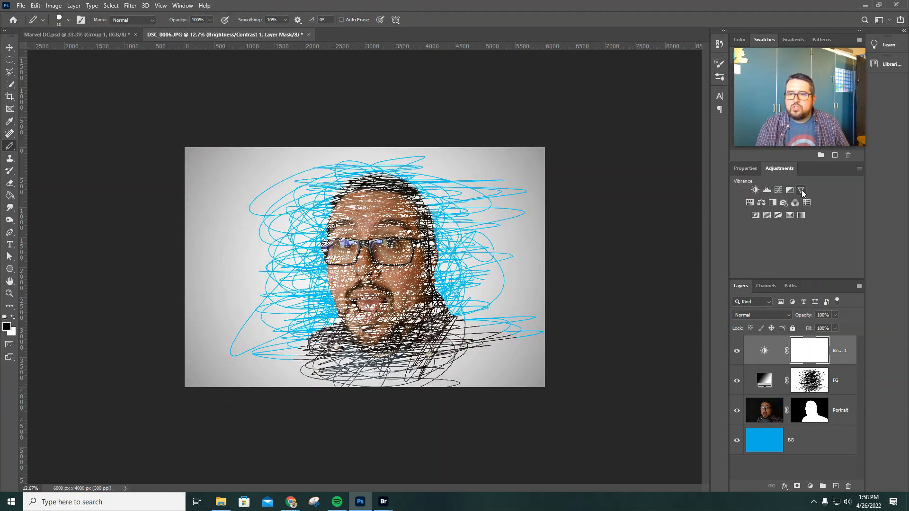
click(749, 202)
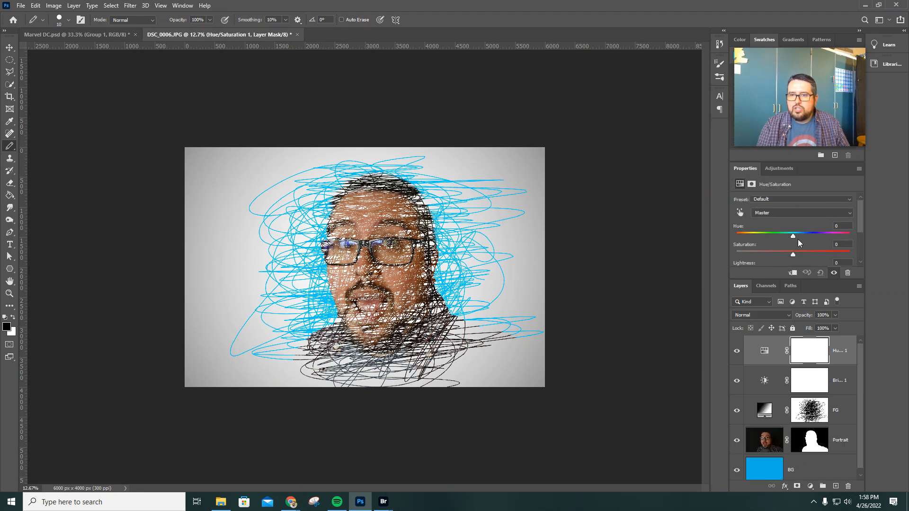
mouse_move(793, 236)
mouse_down()
mouse_move(826, 235)
mouse_move(771, 241)
mouse_move(830, 241)
mouse_move(822, 240)
mouse_up()
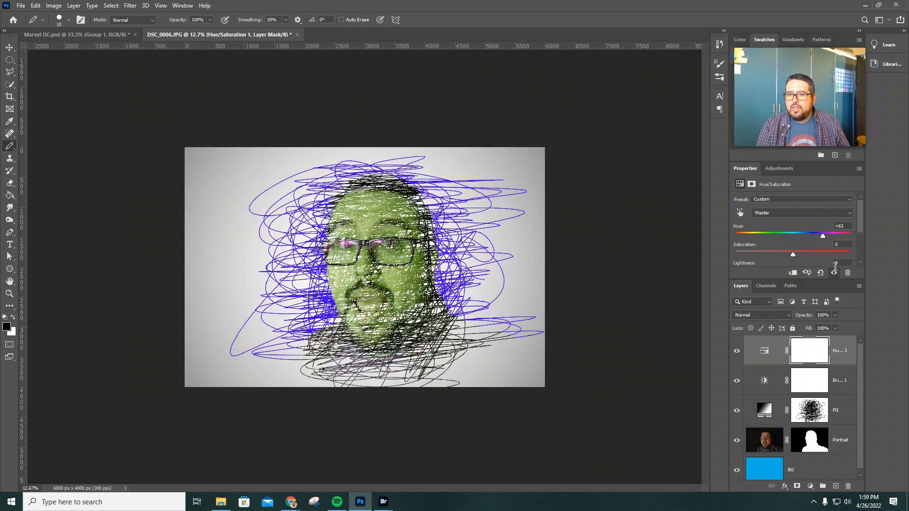
Delete the Hue/Saturation and Brightness/Contrast adjustment layers above FG
key(Delete)
key(Delete)
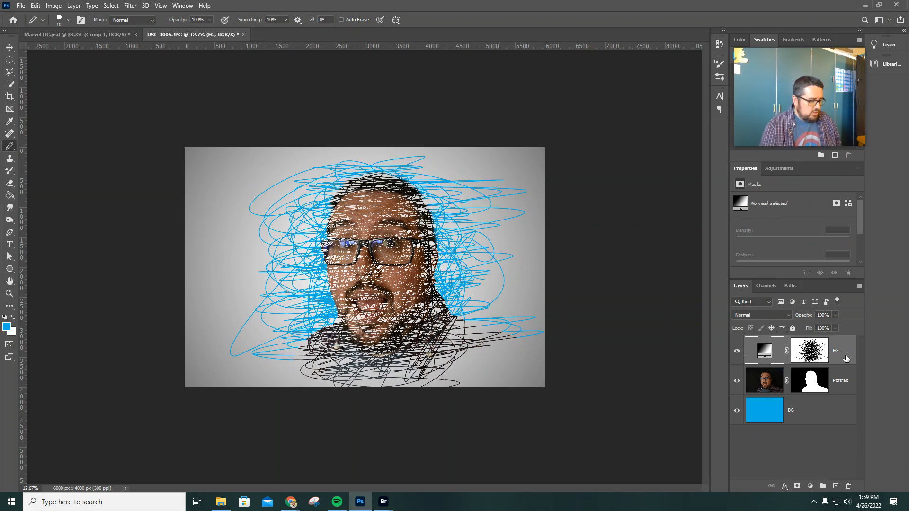
Undo the adjustment layer work and the scribble strokes, back to FG's blank white mask
key(ctrl+z)
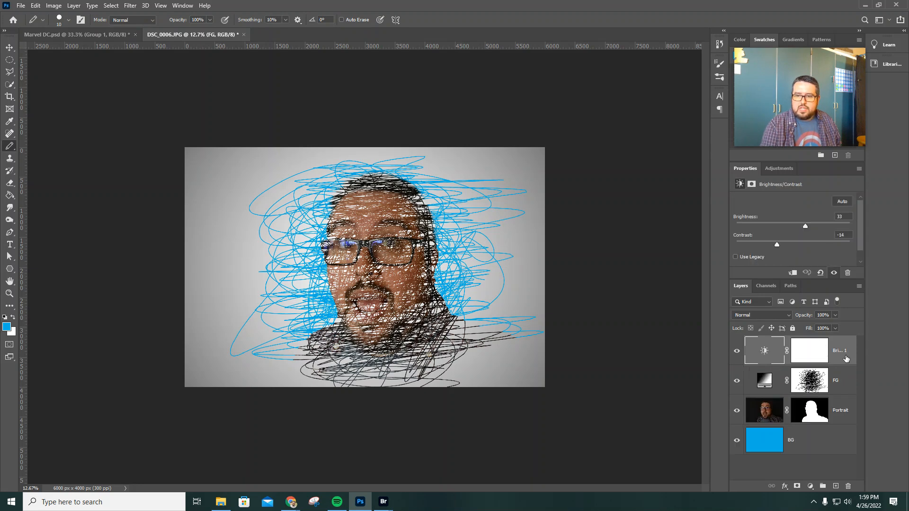
key(ctrl+z)
key(ctrl+z)
key(ctrl+z)
key(ctrl+z)
key(ctrl+z)
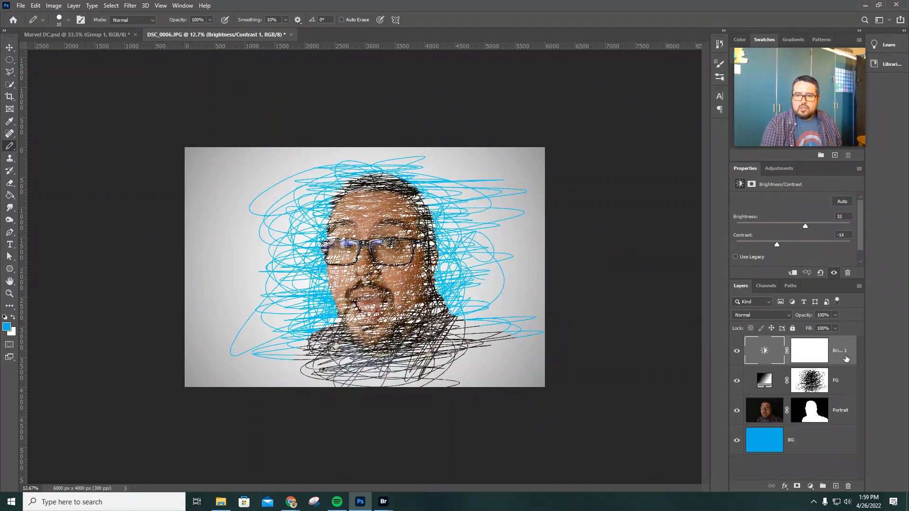
key(ctrl+z)
key(ctrl+z)
key(ctrl+z)
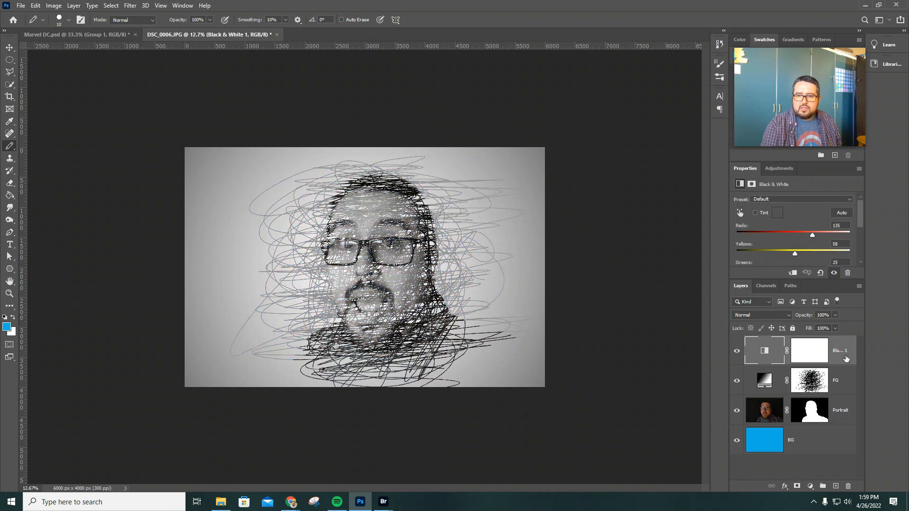
key(ctrl+z)
key(ctrl+z)
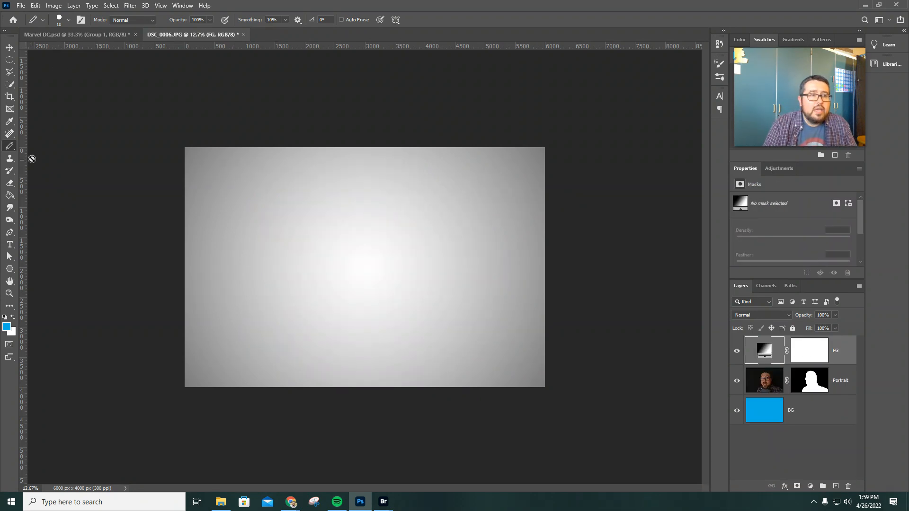
Switch to the Brush tool and choose the Kyle's Spatter Brushes - Supreme Spatter & Texture preset from the special effects brushes
right_click(12, 149)
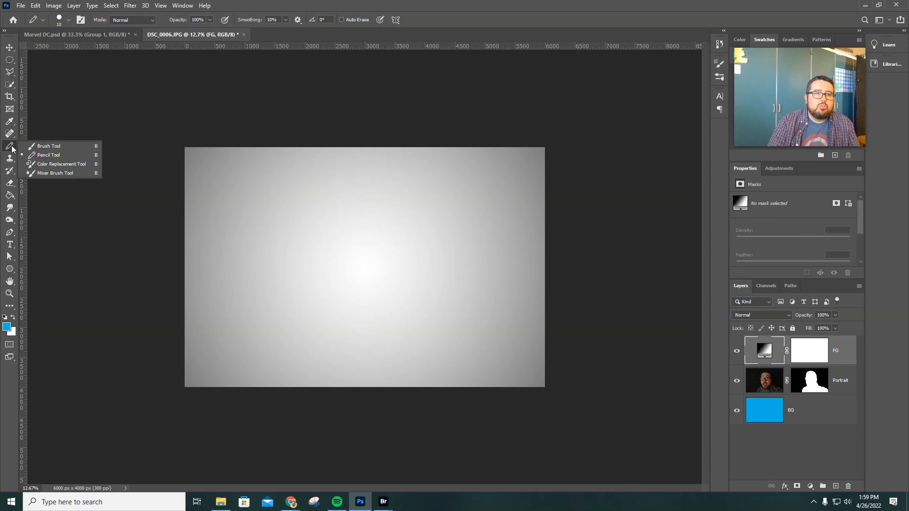
click(53, 144)
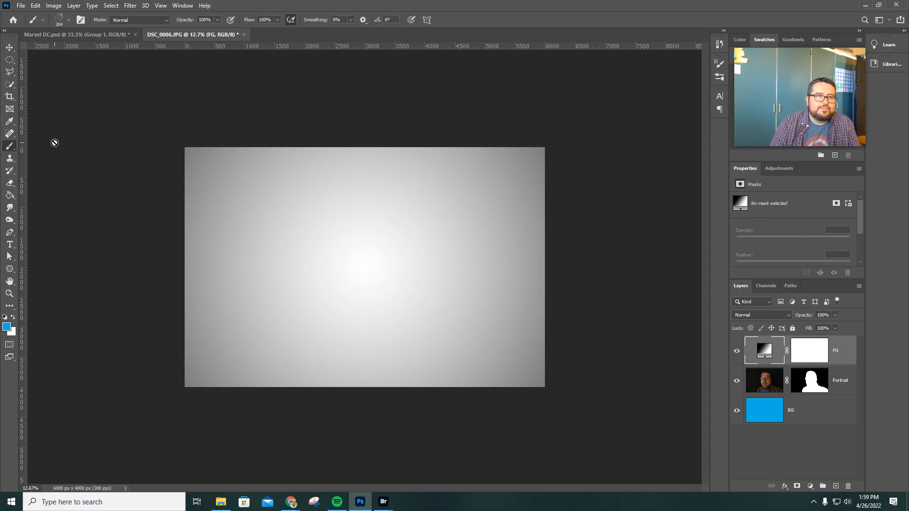
click(69, 21)
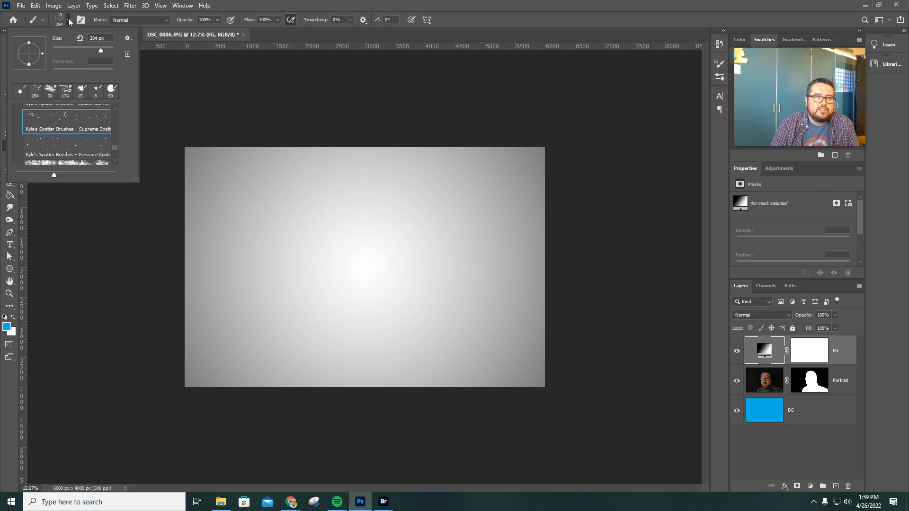
scroll(81, 137, up, 3)
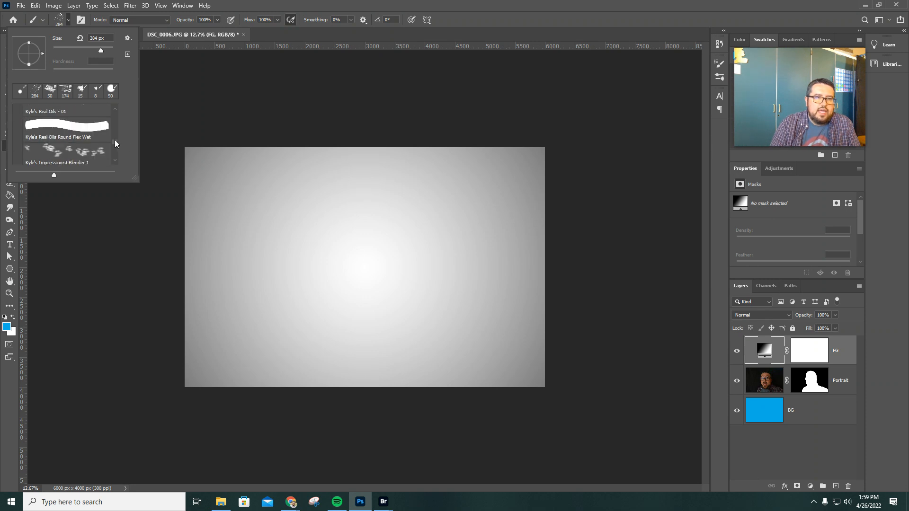
drag(115, 141, 112, 111)
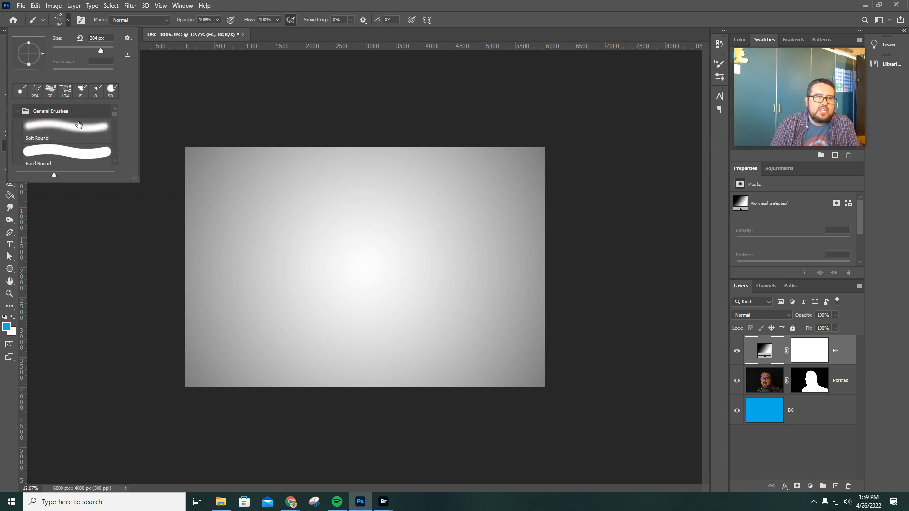
click(18, 111)
click(18, 138)
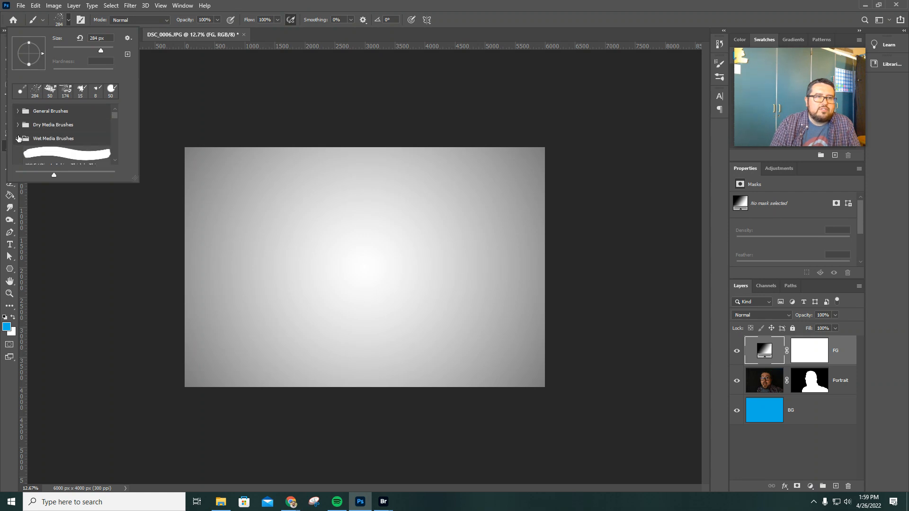
click(18, 138)
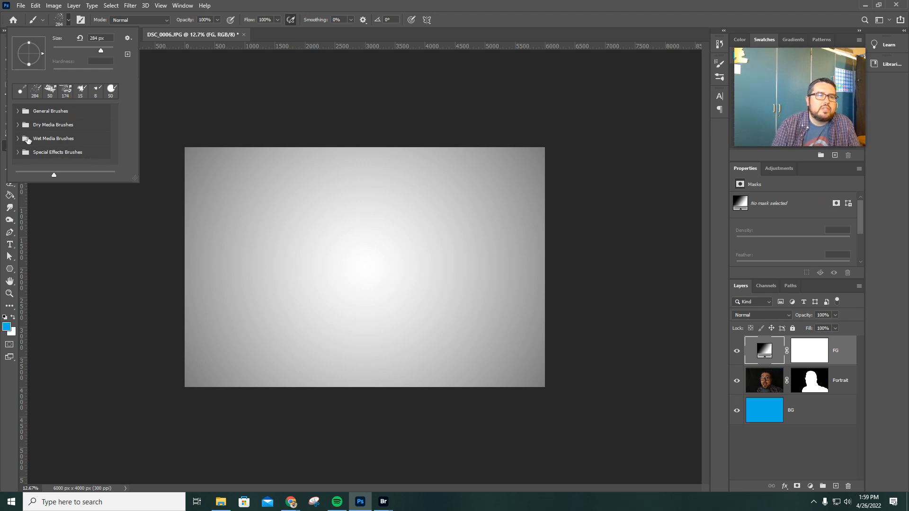
click(17, 138)
scroll(50, 139, down, 6)
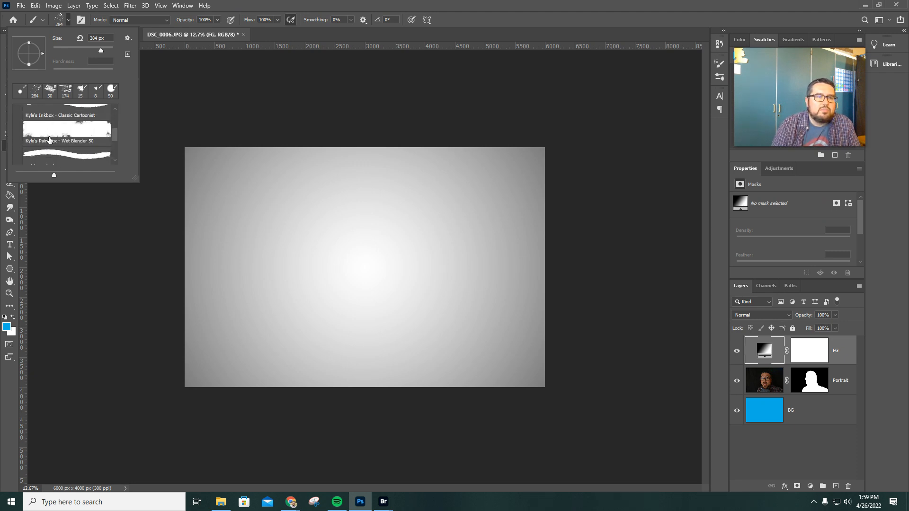
scroll(50, 140, down, 2)
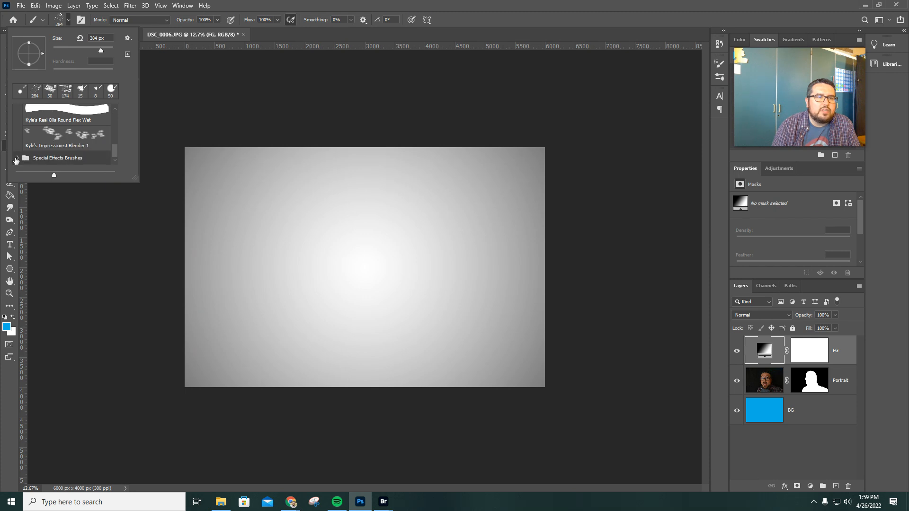
click(17, 158)
scroll(39, 151, down, 2)
scroll(45, 149, down, 3)
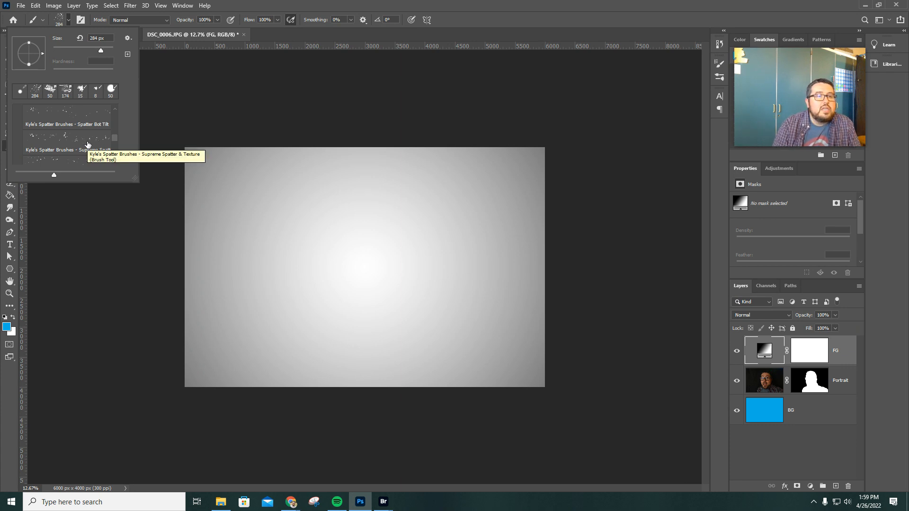
click(87, 144)
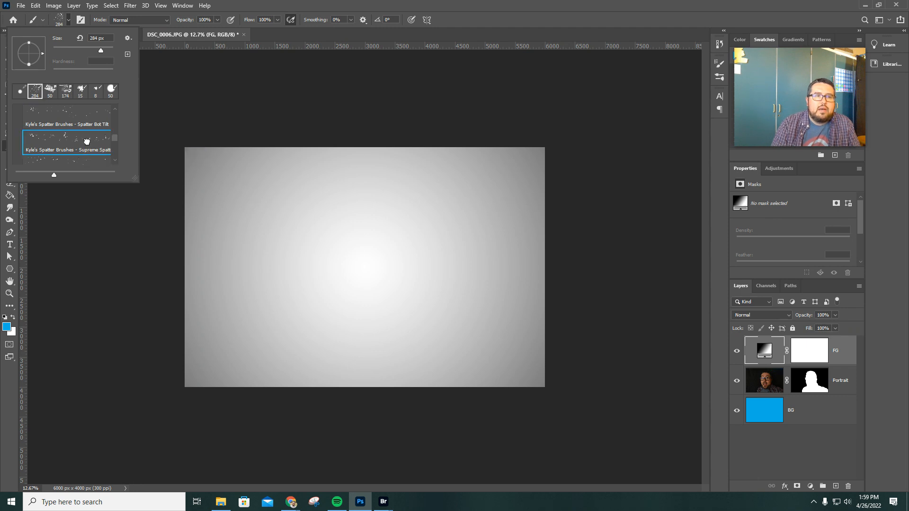
Rasterize the FG layer's gradient fill and make its layer mask active for painting
click(223, 101)
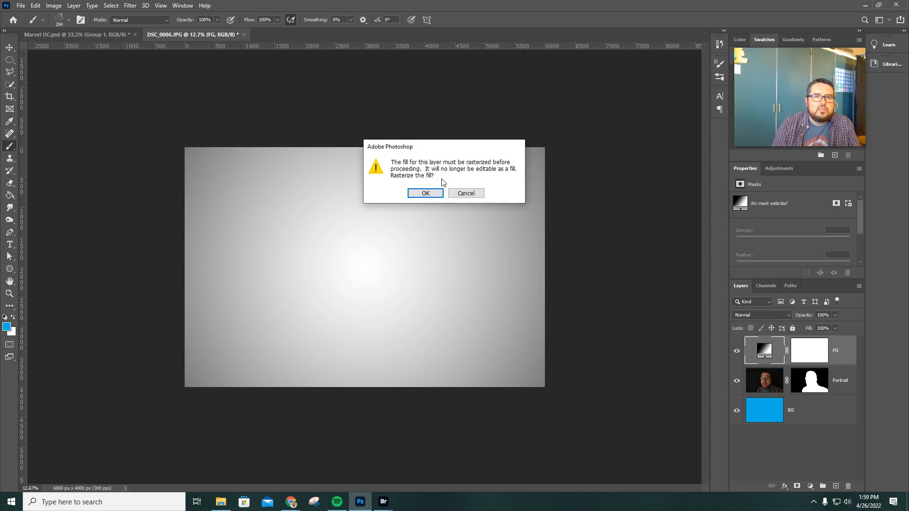
click(425, 194)
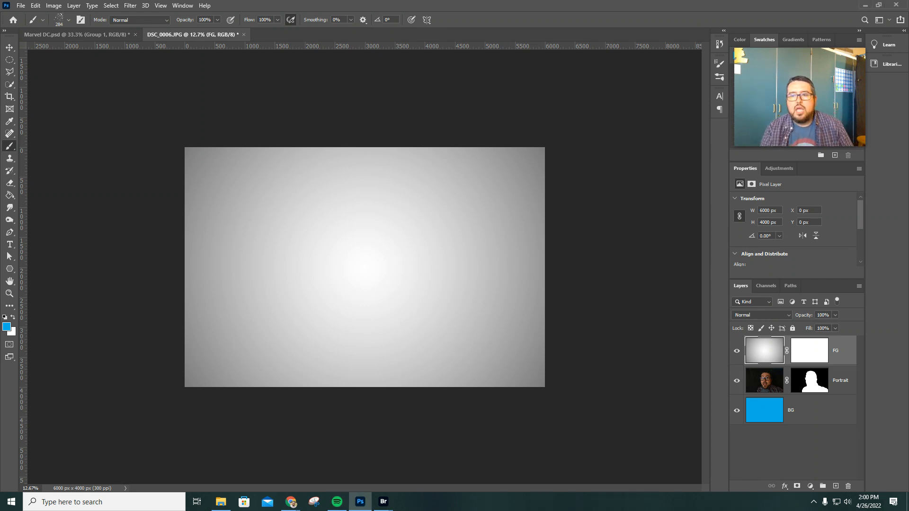
click(813, 354)
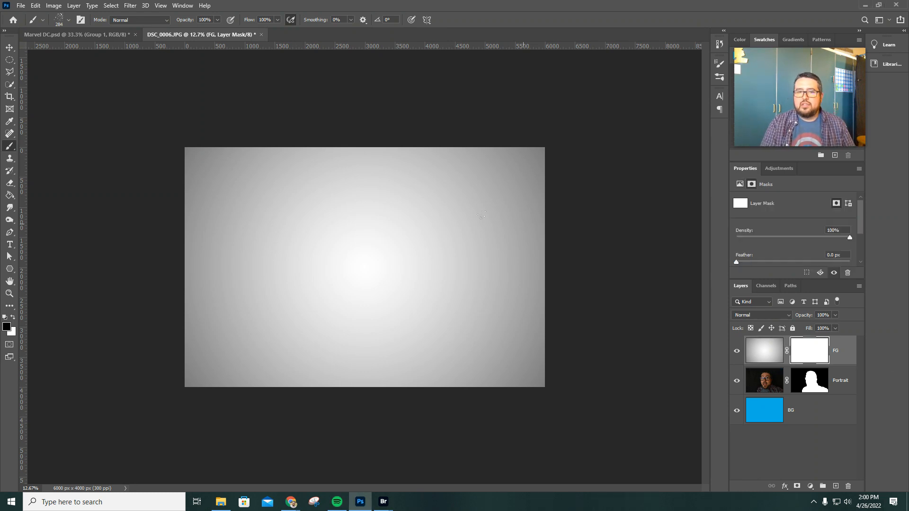
Paint black spatter strokes on FG's mask over the face, shoulders and surrounding background to reveal the portrait and blue layer
mouse_move(399, 194)
mouse_down()
mouse_move(412, 184)
mouse_move(412, 237)
mouse_move(341, 256)
mouse_move(289, 317)
mouse_move(426, 293)
mouse_move(367, 245)
mouse_move(379, 331)
mouse_move(348, 379)
mouse_move(455, 199)
mouse_move(322, 161)
mouse_up()
mouse_move(258, 188)
mouse_down()
mouse_move(266, 365)
mouse_move(211, 176)
mouse_move(267, 350)
mouse_move(454, 155)
mouse_move(534, 286)
mouse_move(465, 328)
mouse_move(454, 220)
mouse_move(413, 108)
mouse_move(398, 150)
mouse_move(425, 131)
mouse_move(439, 201)
mouse_move(260, 324)
mouse_move(335, 391)
mouse_move(478, 360)
mouse_up()
mouse_move(442, 274)
mouse_down()
mouse_move(400, 251)
mouse_move(293, 265)
mouse_move(416, 227)
mouse_up()
mouse_move(330, 245)
mouse_down()
mouse_move(407, 223)
mouse_move(374, 284)
mouse_move(381, 270)
mouse_move(393, 308)
mouse_up()
mouse_move(382, 262)
mouse_down()
mouse_move(372, 291)
mouse_move(399, 273)
mouse_move(376, 303)
mouse_up()
mouse_move(383, 215)
mouse_down()
mouse_move(394, 275)
mouse_move(413, 204)
mouse_move(438, 236)
mouse_move(448, 283)
mouse_up()
mouse_move(491, 365)
mouse_down()
mouse_move(501, 338)
mouse_move(396, 362)
mouse_move(310, 356)
mouse_up()
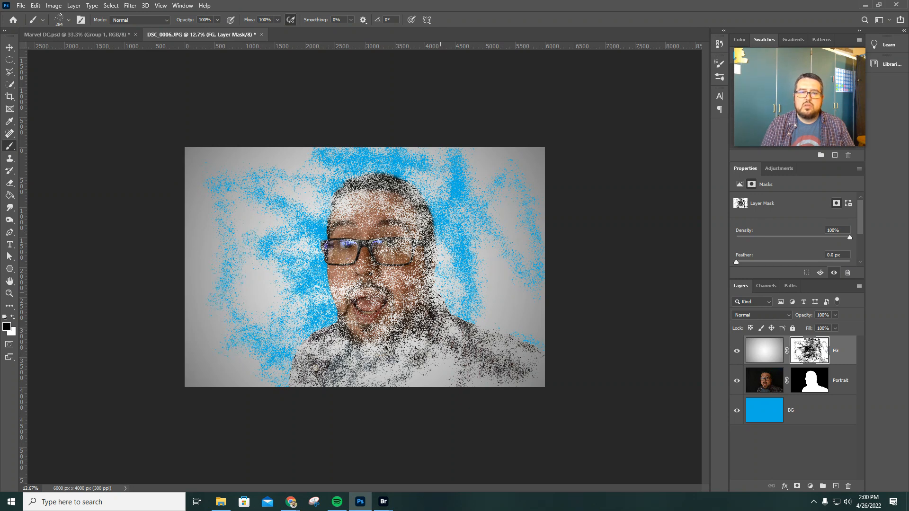
mouse_move(415, 252)
mouse_down()
mouse_move(371, 284)
mouse_move(303, 313)
mouse_move(353, 289)
mouse_move(401, 286)
mouse_up()
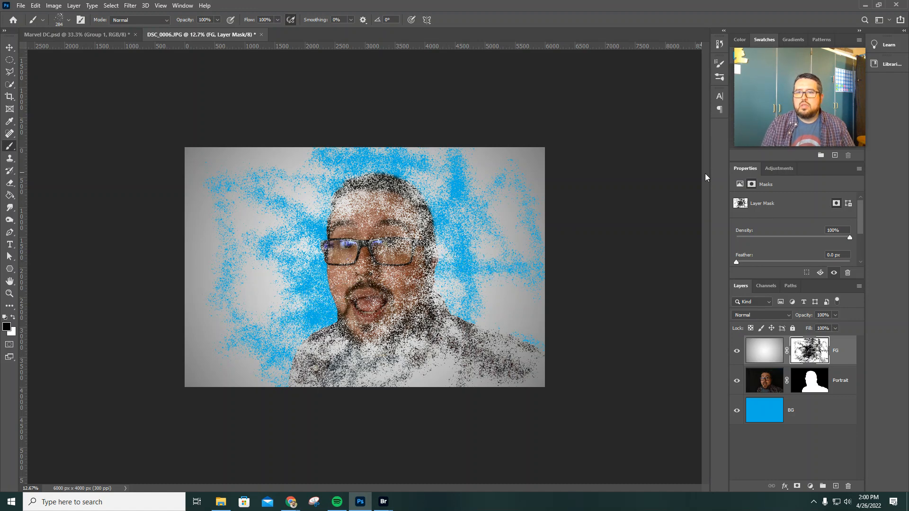
Add a Black & White adjustment layer with the Default preset above FG
click(779, 169)
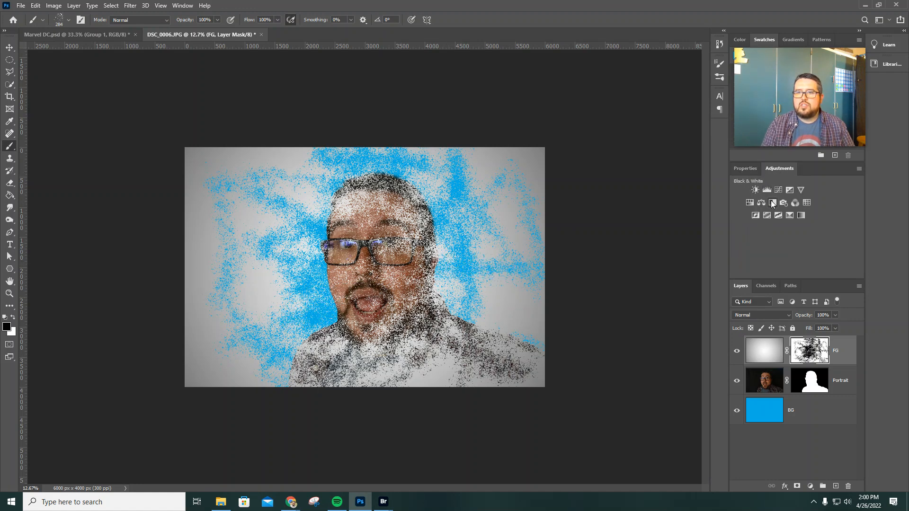
click(772, 203)
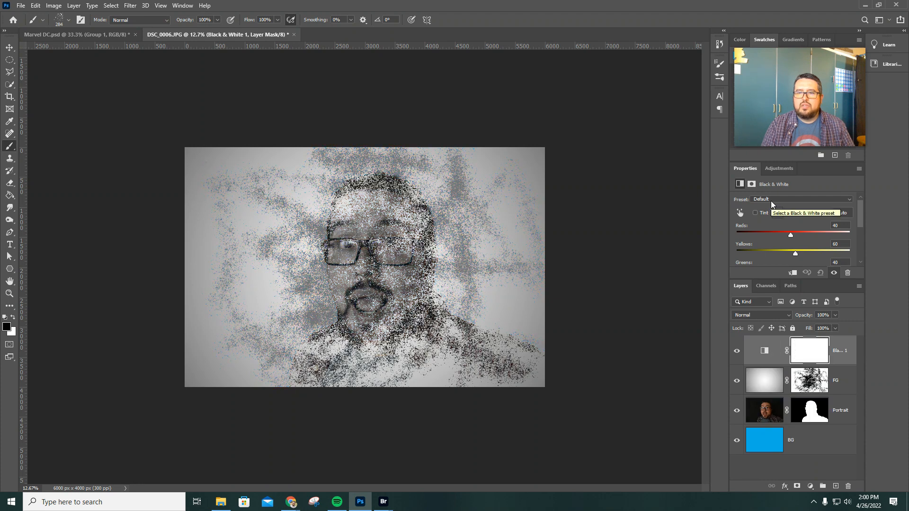
Try filling the BG layer with dark green (CMYK 99, 31, 100, 24) and dark brown (CMYK 42, 74, 97, 57)
click(764, 439)
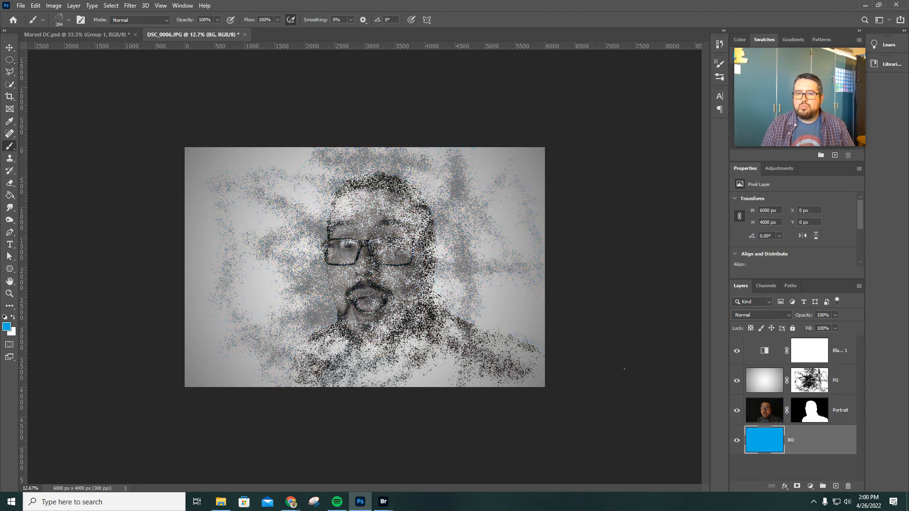
click(10, 196)
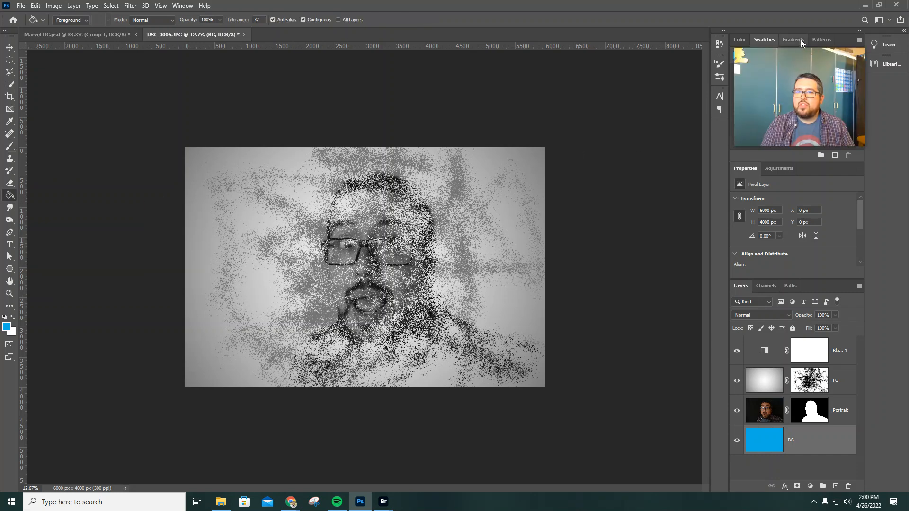
click(740, 40)
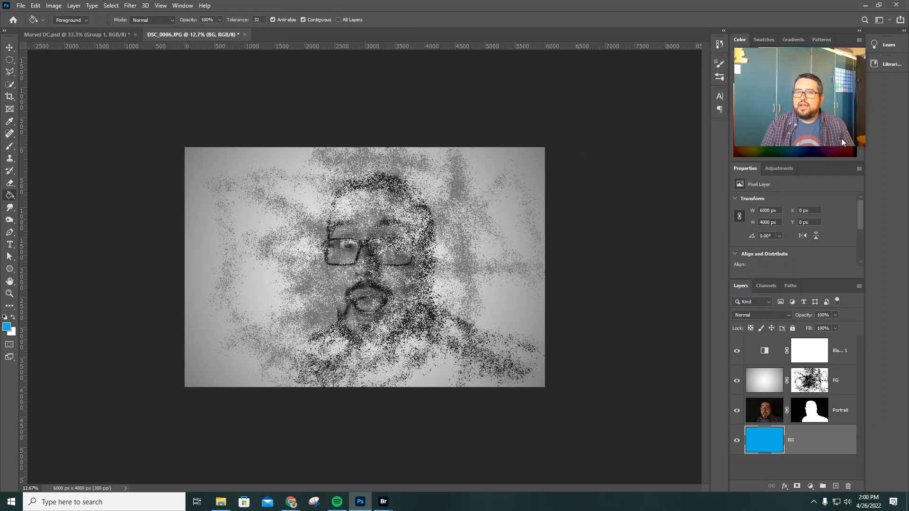
click(772, 137)
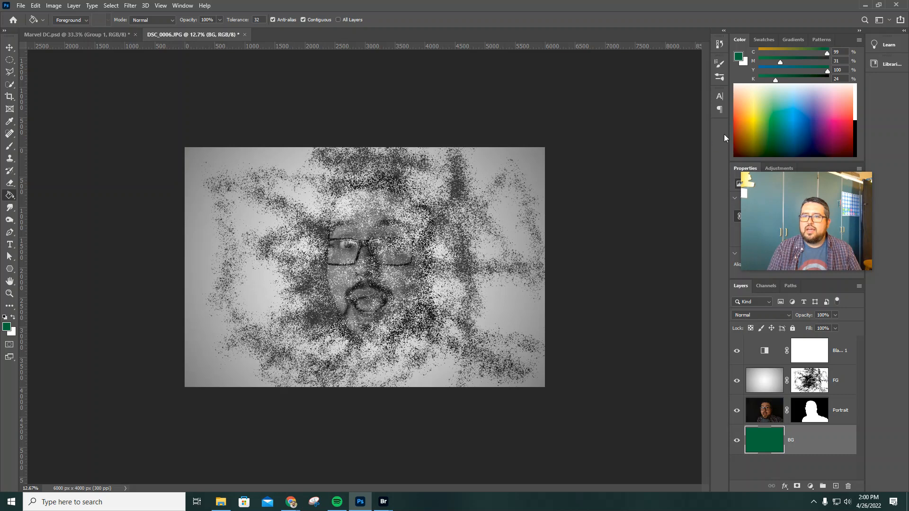
click(741, 148)
click(473, 260)
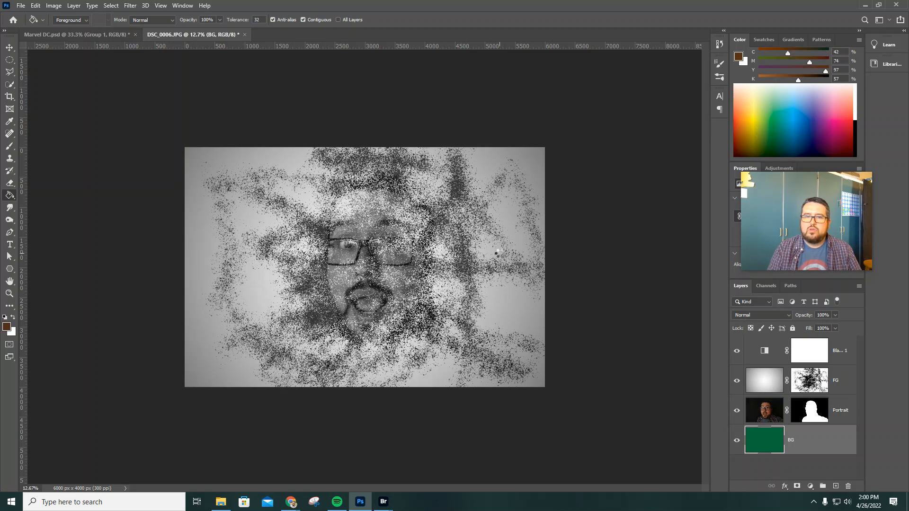
Try filling the BG layer with dark magenta (CMYK 51, 100, 38, 38) and dark blue (CMYK 100, 73, 45, 55)
click(833, 137)
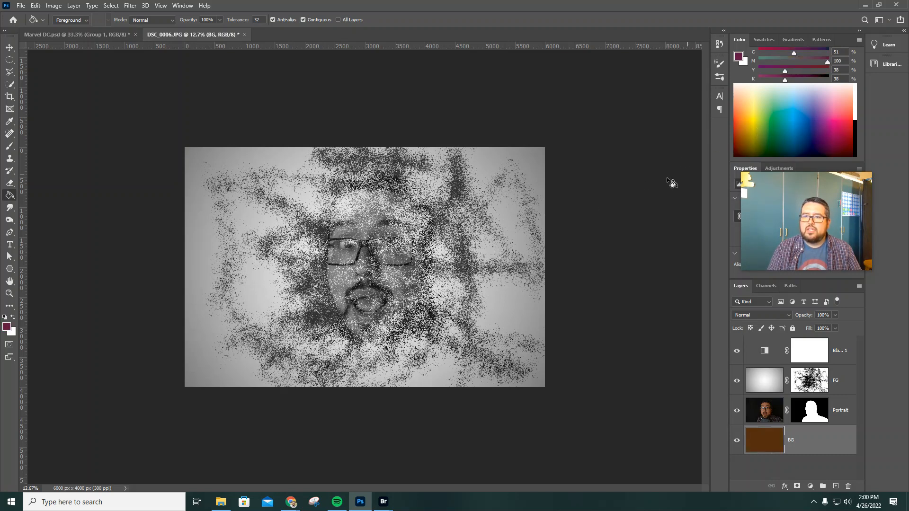
click(500, 255)
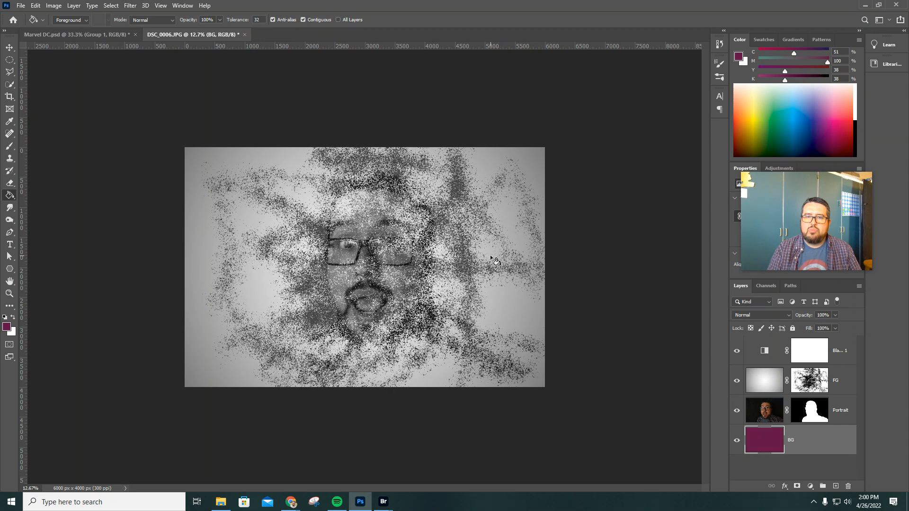
click(802, 148)
click(507, 299)
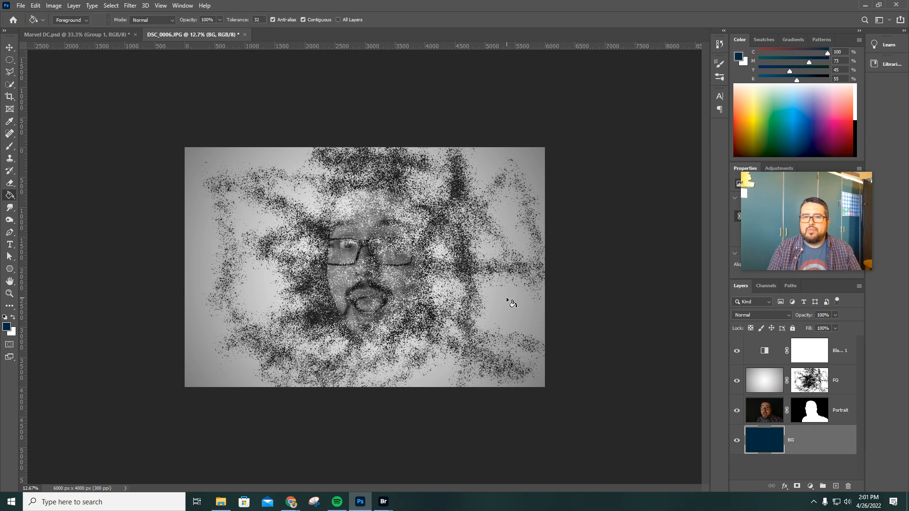
Brush more black spatter onto FG's mask to reveal the face and surrounding background more densely
click(810, 383)
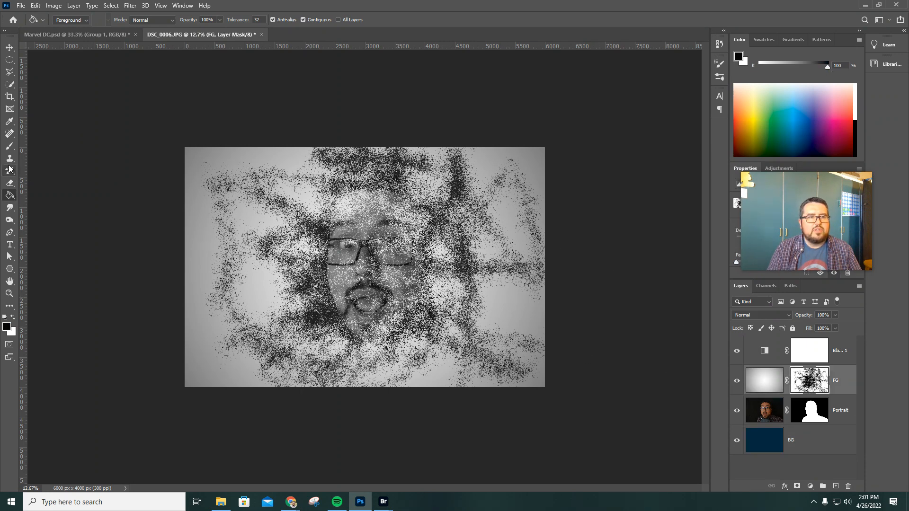
click(9, 145)
mouse_move(467, 207)
mouse_down()
mouse_move(353, 204)
mouse_move(302, 236)
mouse_move(469, 272)
mouse_move(418, 355)
mouse_move(497, 291)
mouse_move(403, 329)
mouse_move(487, 373)
mouse_move(455, 200)
mouse_move(293, 184)
mouse_move(308, 260)
mouse_move(426, 272)
mouse_move(416, 161)
mouse_move(256, 246)
mouse_move(340, 326)
mouse_move(426, 251)
mouse_move(326, 360)
mouse_move(322, 251)
mouse_move(509, 204)
mouse_up()
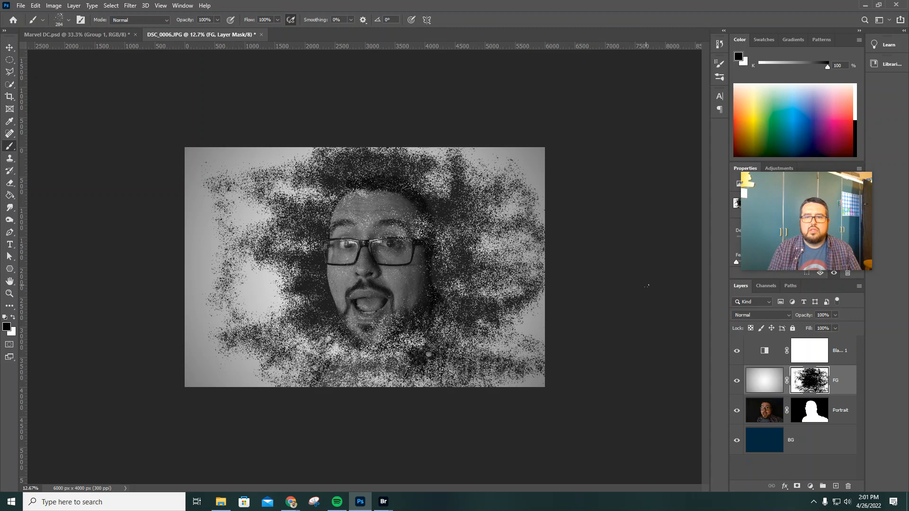
Delete the Black & White adjustment layer above FG to bring back the colours
click(839, 355)
key(Delete)
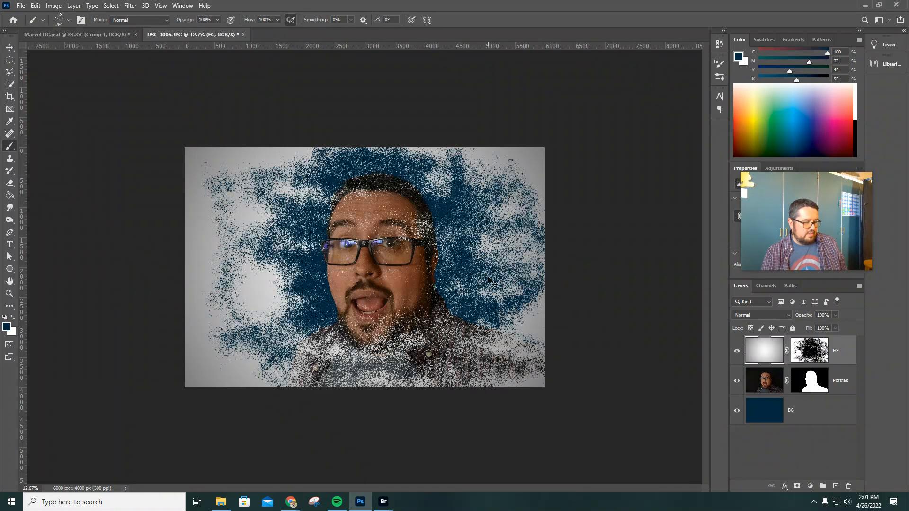
Undo back to the magenta BG fill and delete the restored Black & White adjustment layer
key(ctrl+z)
key(ctrl+z)
key(ctrl+z)
key(ctrl+z)
key(ctrl+z)
key(ctrl+z)
key(ctrl+z)
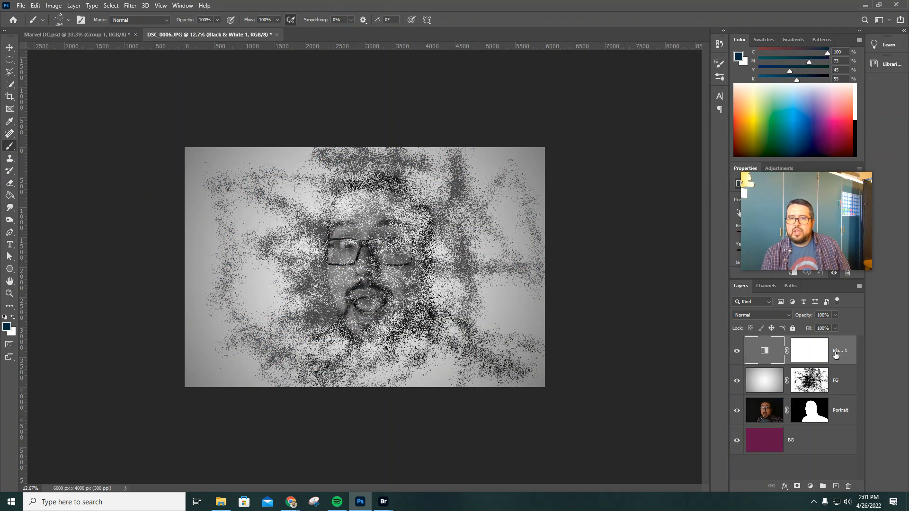
key(Delete)
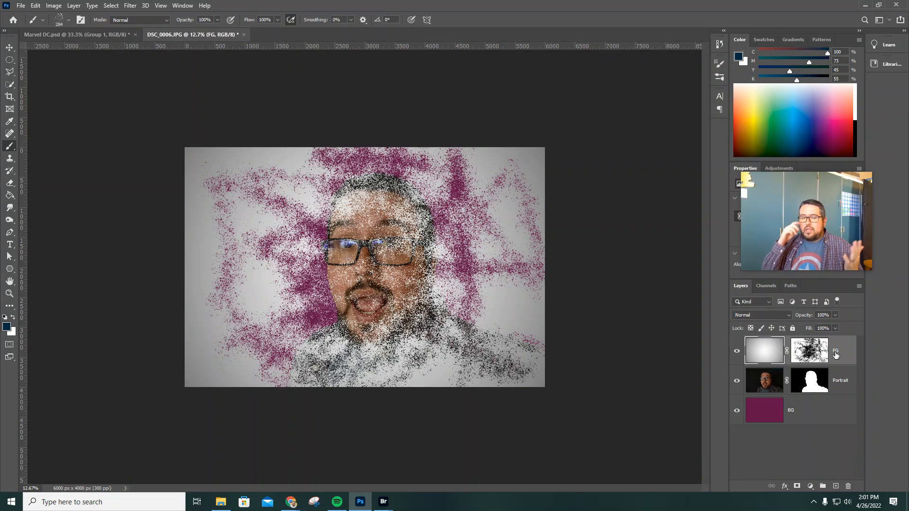
Undo the layer deletion, the BG colour fills, the Black & White adjustment and the latest spatter strokes on FG's mask
key(ctrl+z)
key(ctrl+z)
key(ctrl+z)
key(ctrl+z)
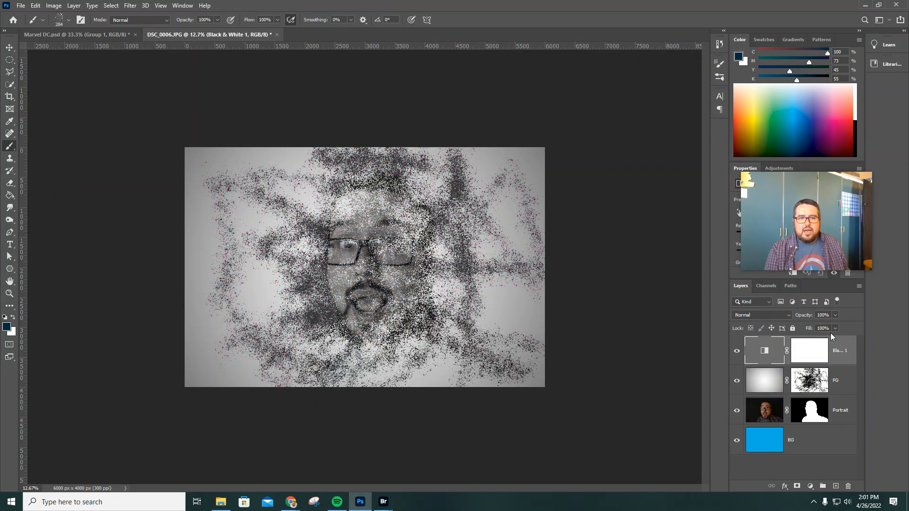
key(ctrl+z)
key(ctrl+z)
key(ctrl+z)
key(ctrl+z)
key(ctrl+z)
key(ctrl+z)
key(ctrl+z)
key(ctrl+z)
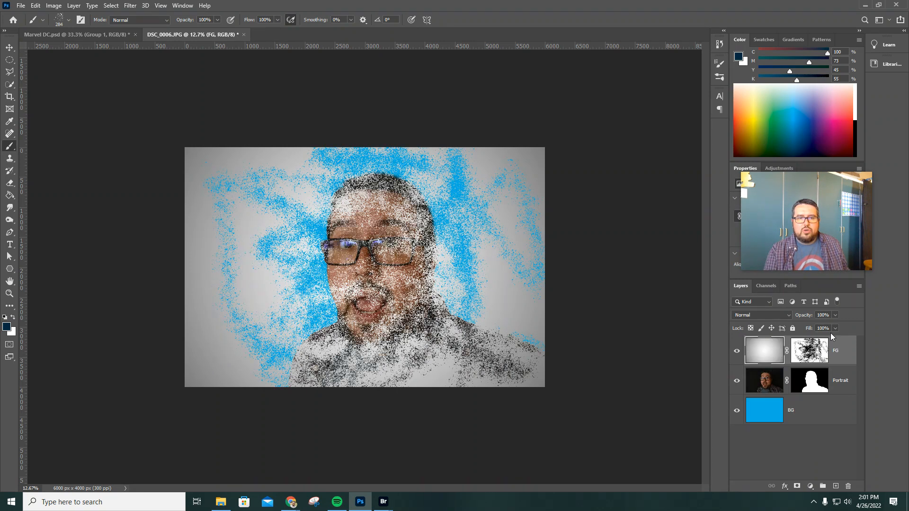
key(ctrl+z)
key(ctrl+z)
key(ctrl+z)
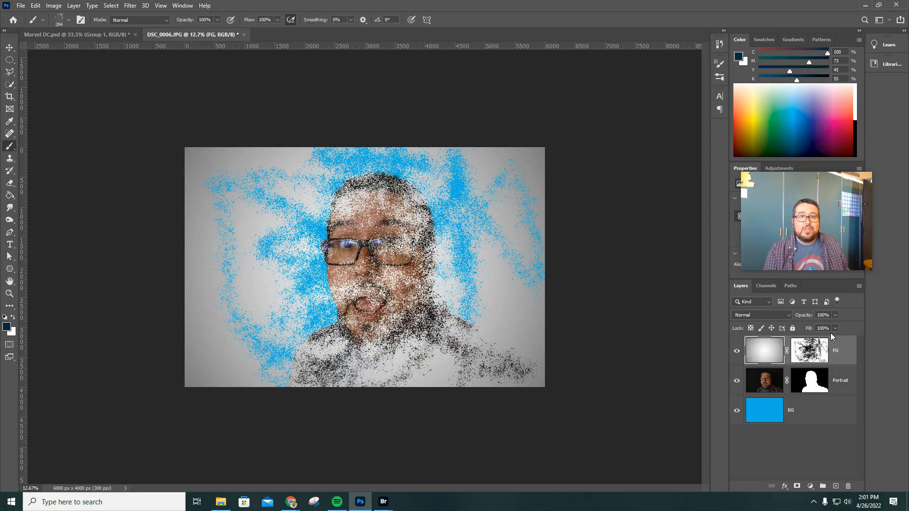